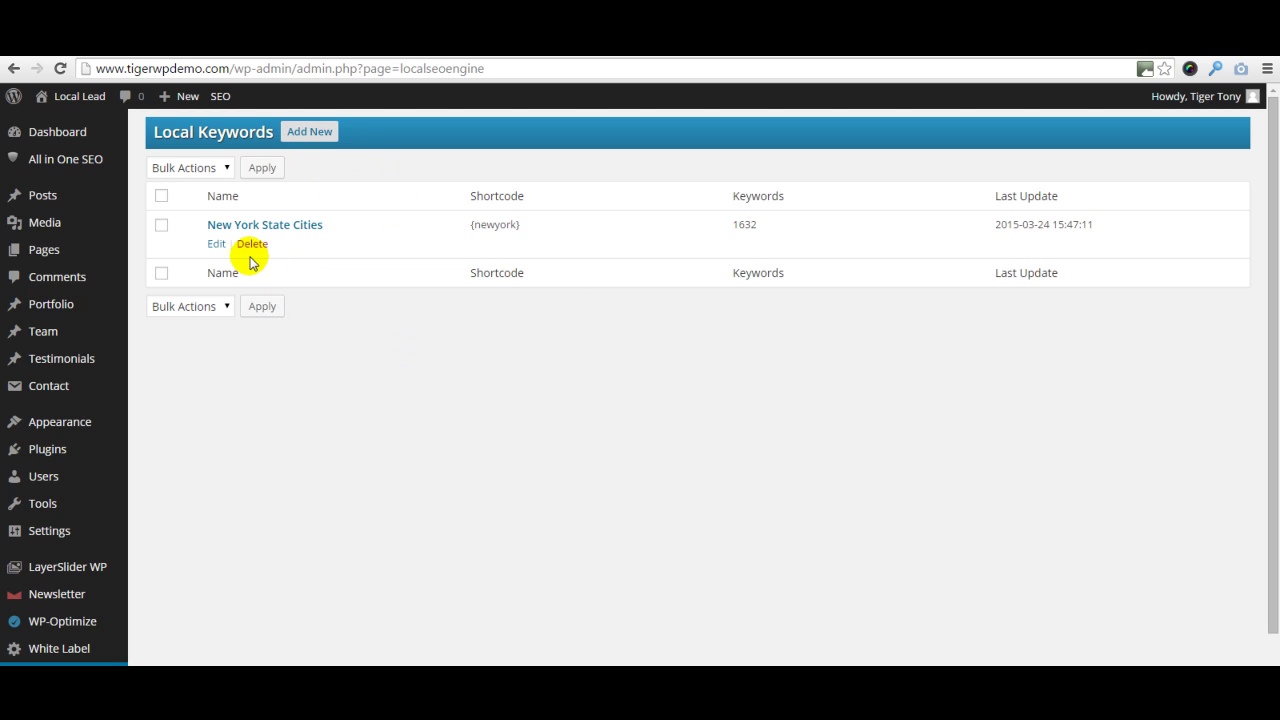
# Step: Open the New York State Cities keyword set and review its name, shortcode and keyword list
pyautogui.click(216, 244)
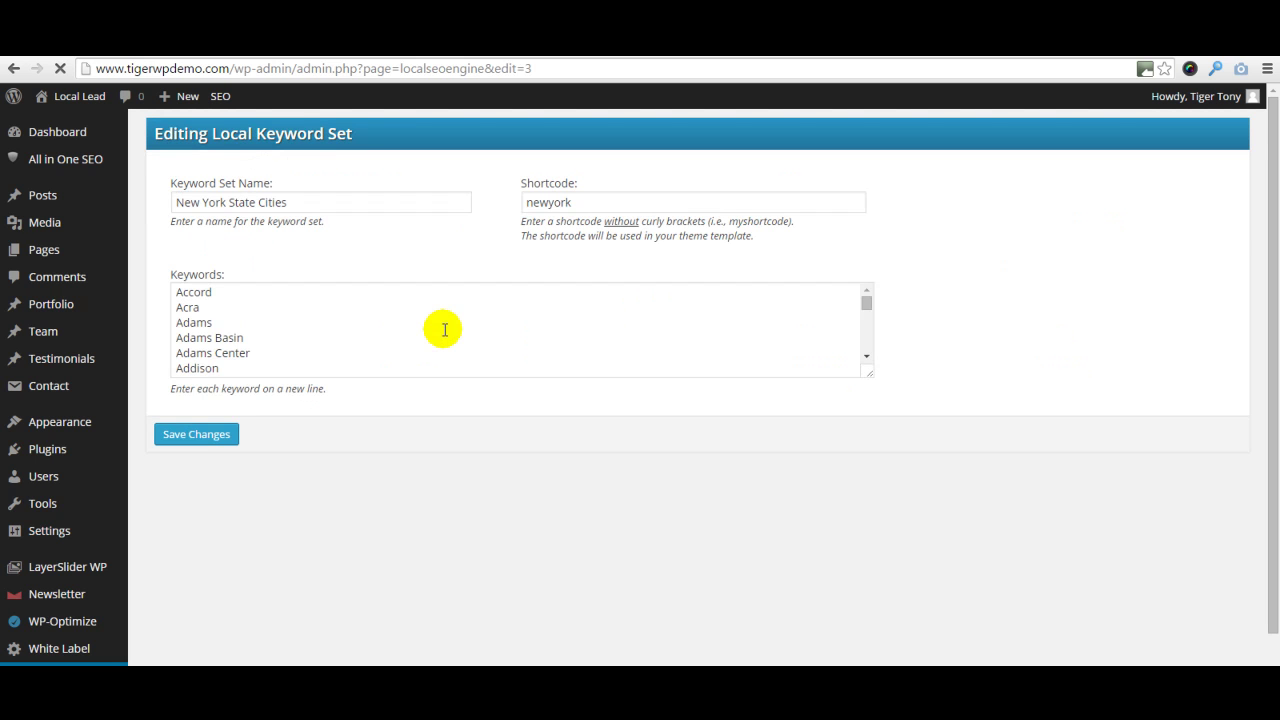
pyautogui.moveTo(296, 206); pyautogui.dragTo(171, 206)
pyautogui.click(410, 256)
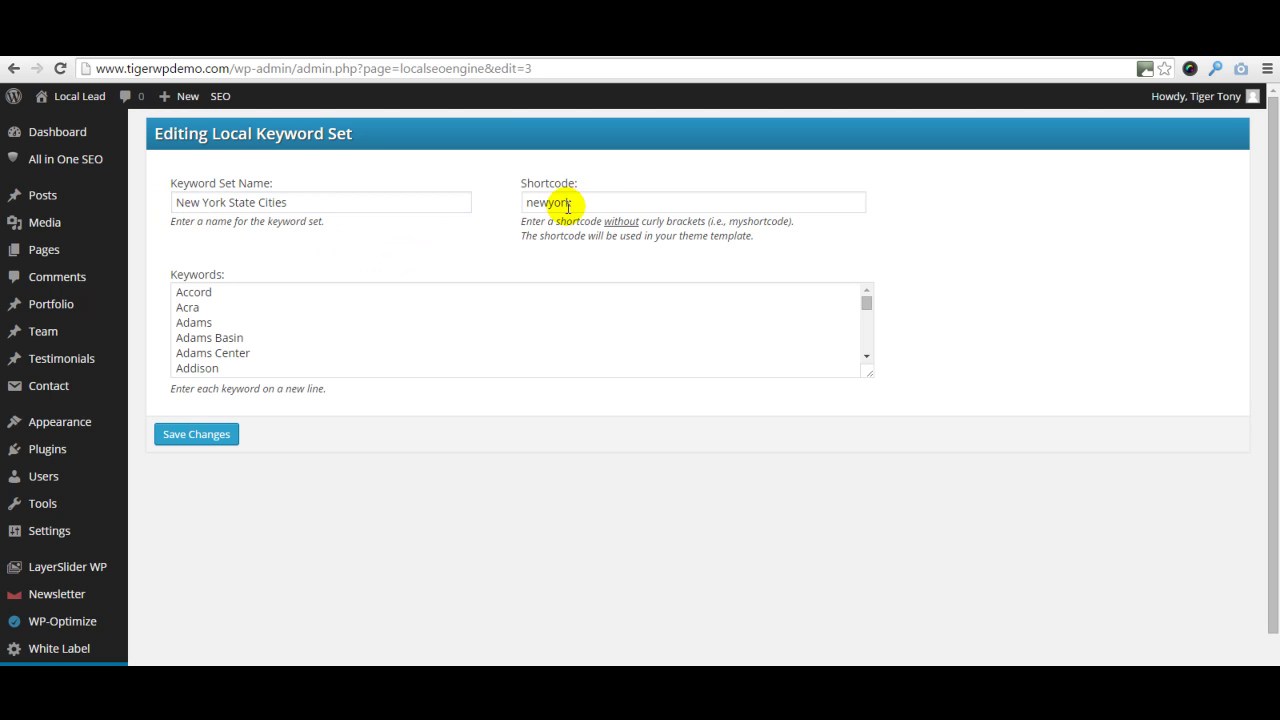
pyautogui.moveTo(583, 202); pyautogui.dragTo(518, 202)
pyautogui.click(400, 281)
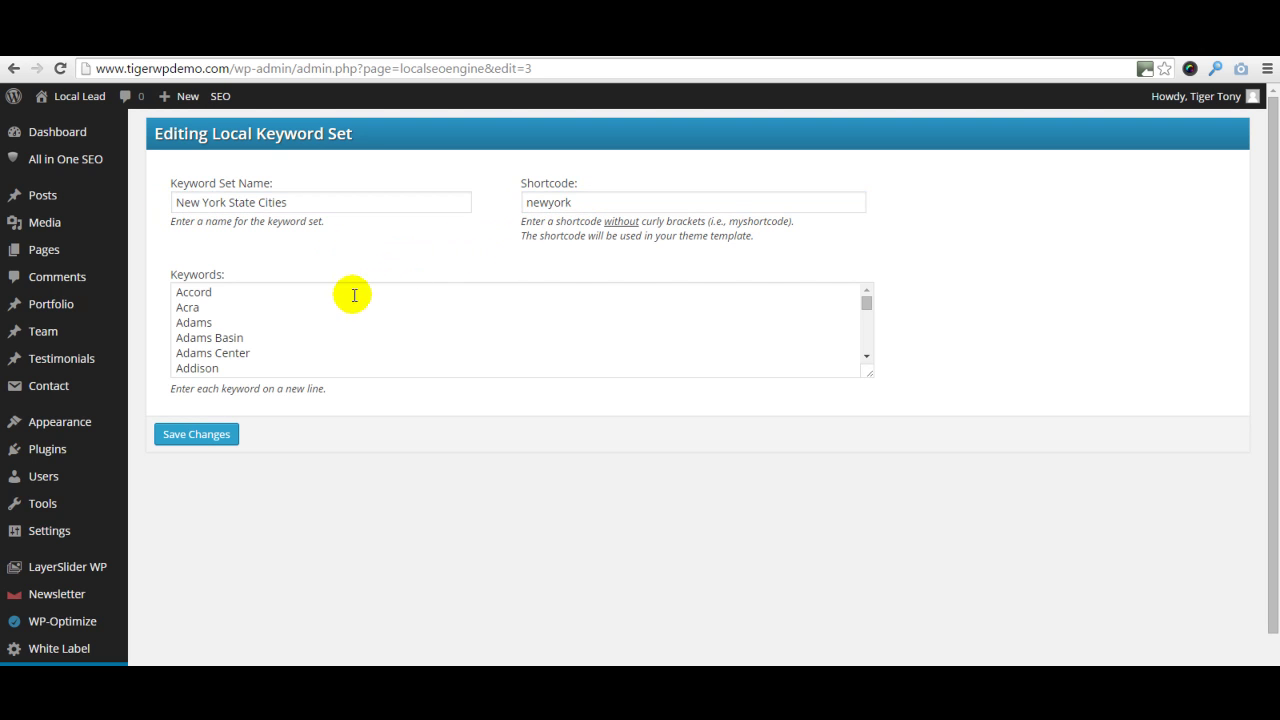
pyautogui.moveTo(177, 292); pyautogui.dragTo(391, 403)
pyautogui.click(286, 437)
pyautogui.scroll(-1, 288, 443)
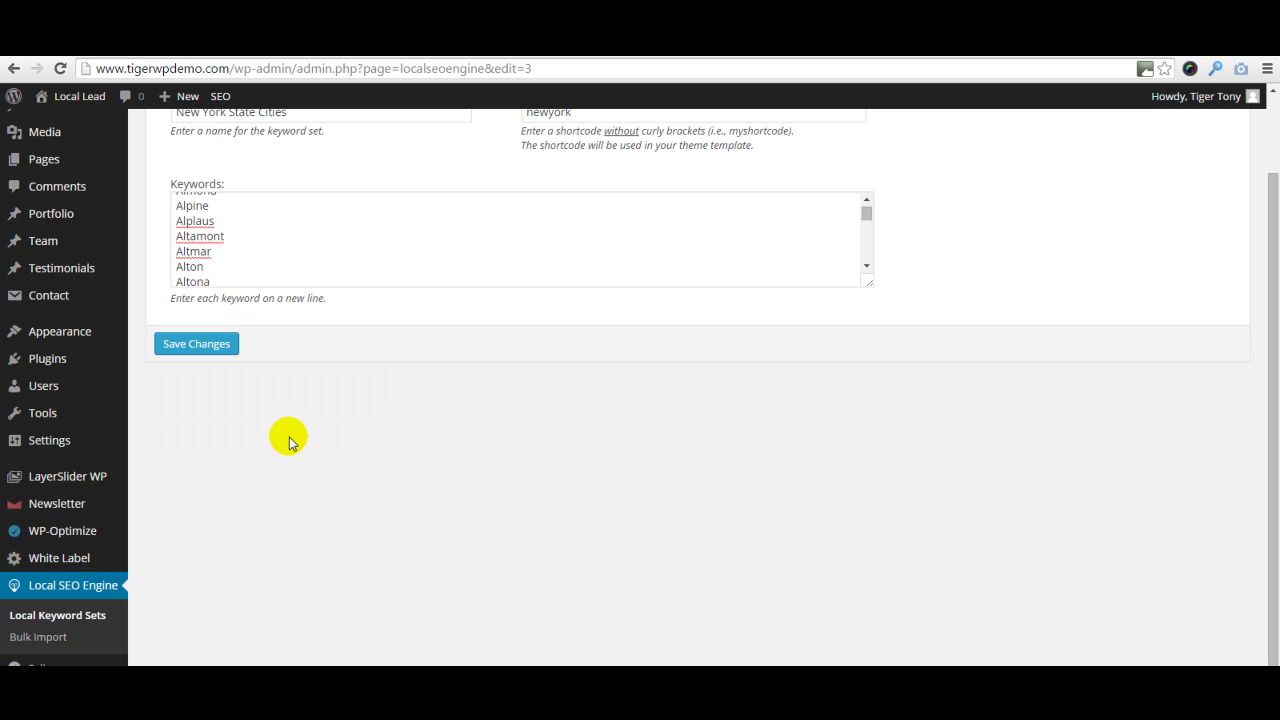
pyautogui.click(50, 642)
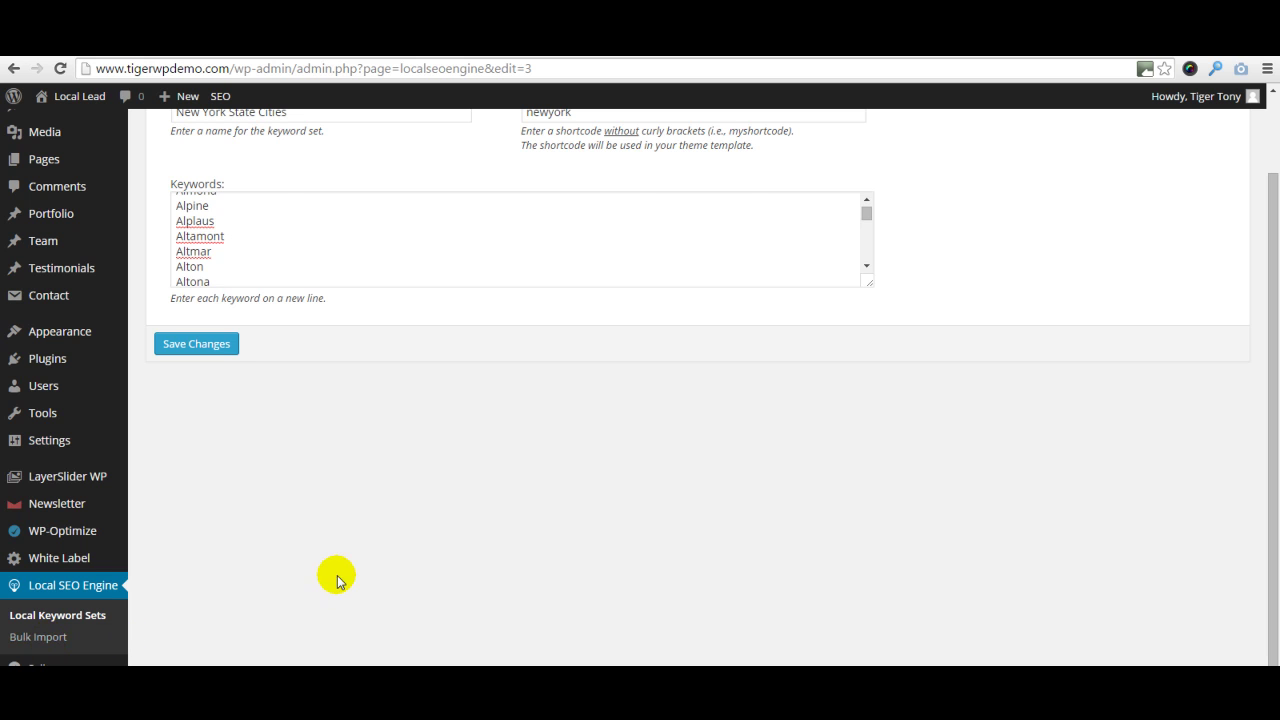
pyautogui.scroll(1, 334, 574)
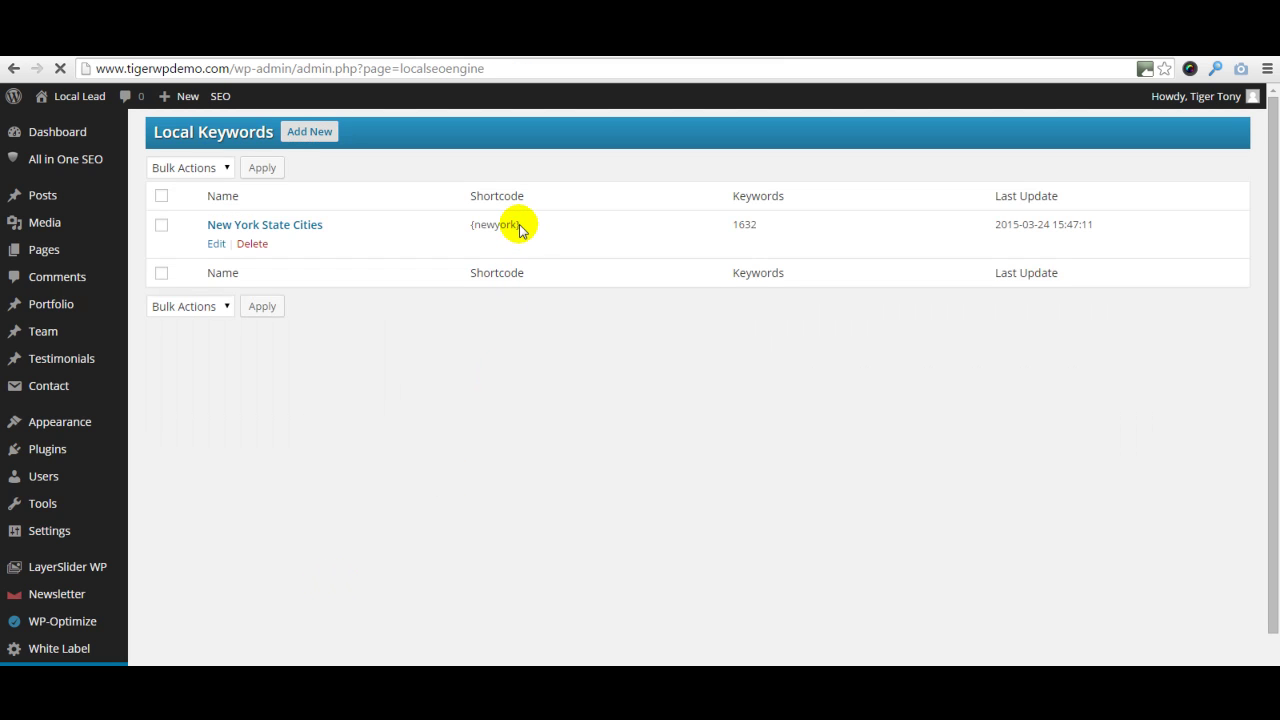
# Step: Copy the {newyork} shortcode of the New York State Cities keyword set from the local keywords list
pyautogui.moveTo(520, 224); pyautogui.dragTo(466, 223)
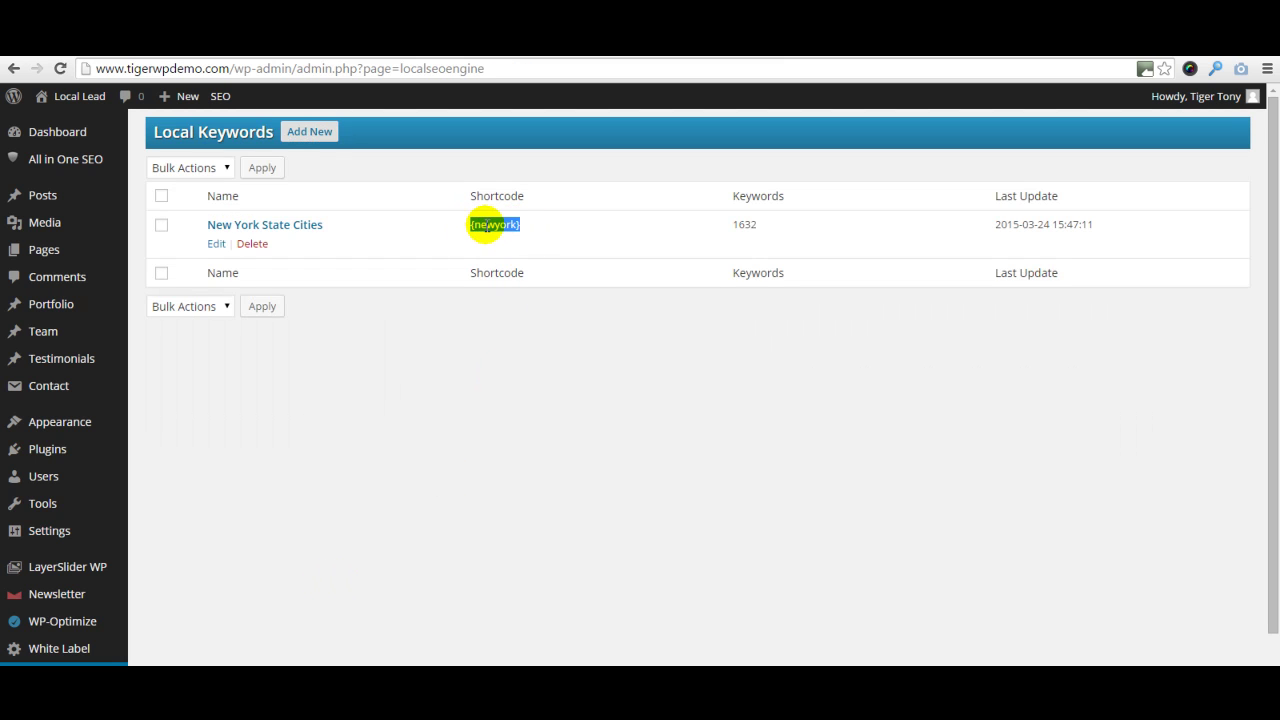
pyautogui.rightClick(486, 226)
pyautogui.click(509, 238)
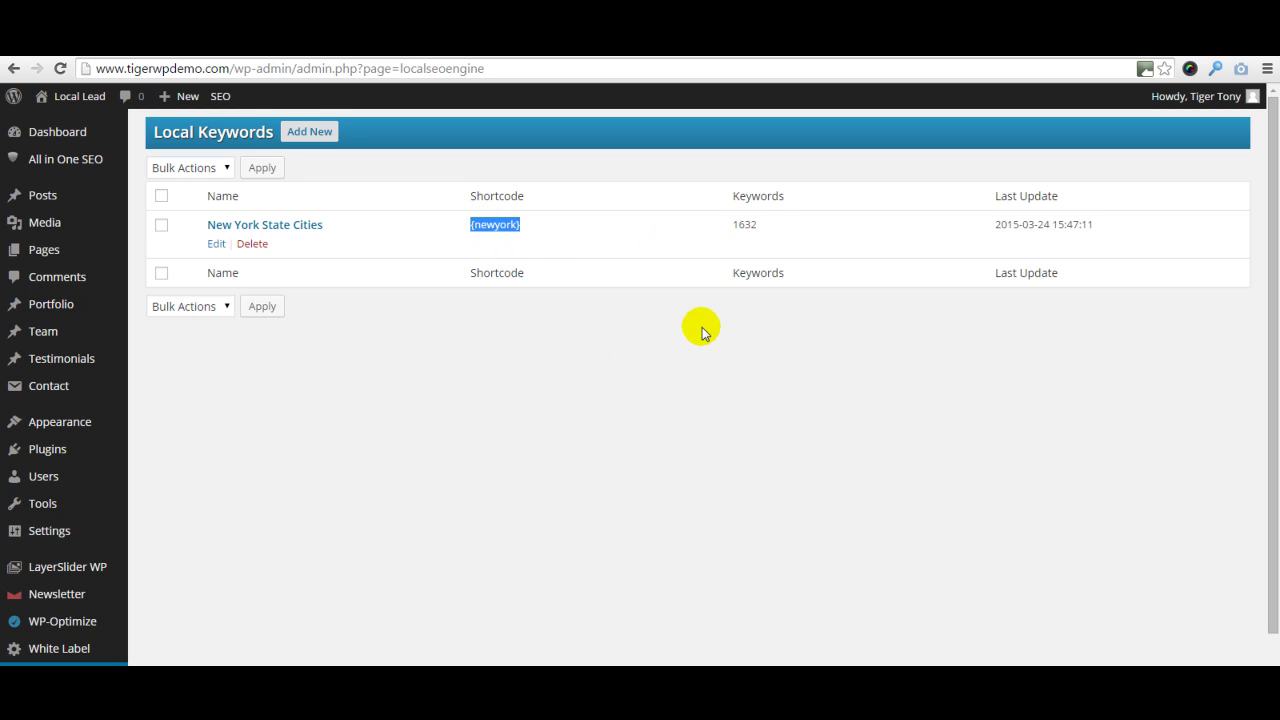
pyautogui.click(745, 232)
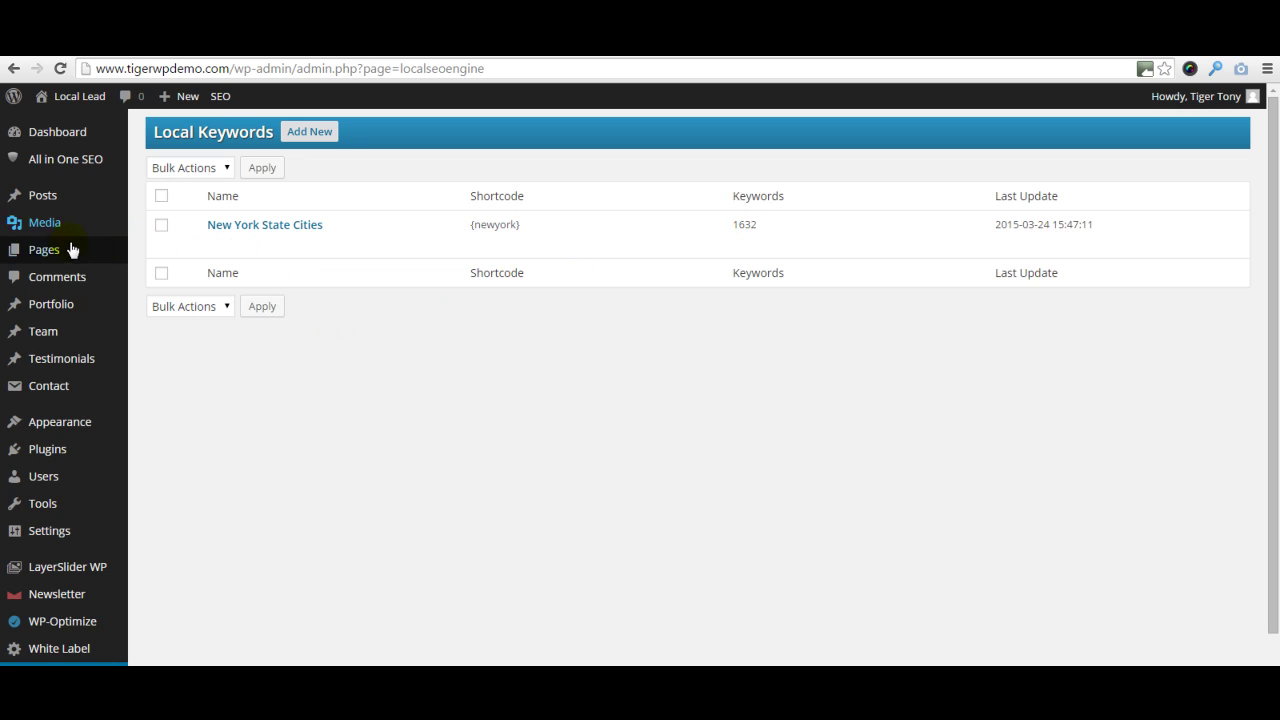
# Step: Open the draft page "Dentist in {newyork}" for editing
pyautogui.moveTo(52, 257)
pyautogui.click(158, 255)
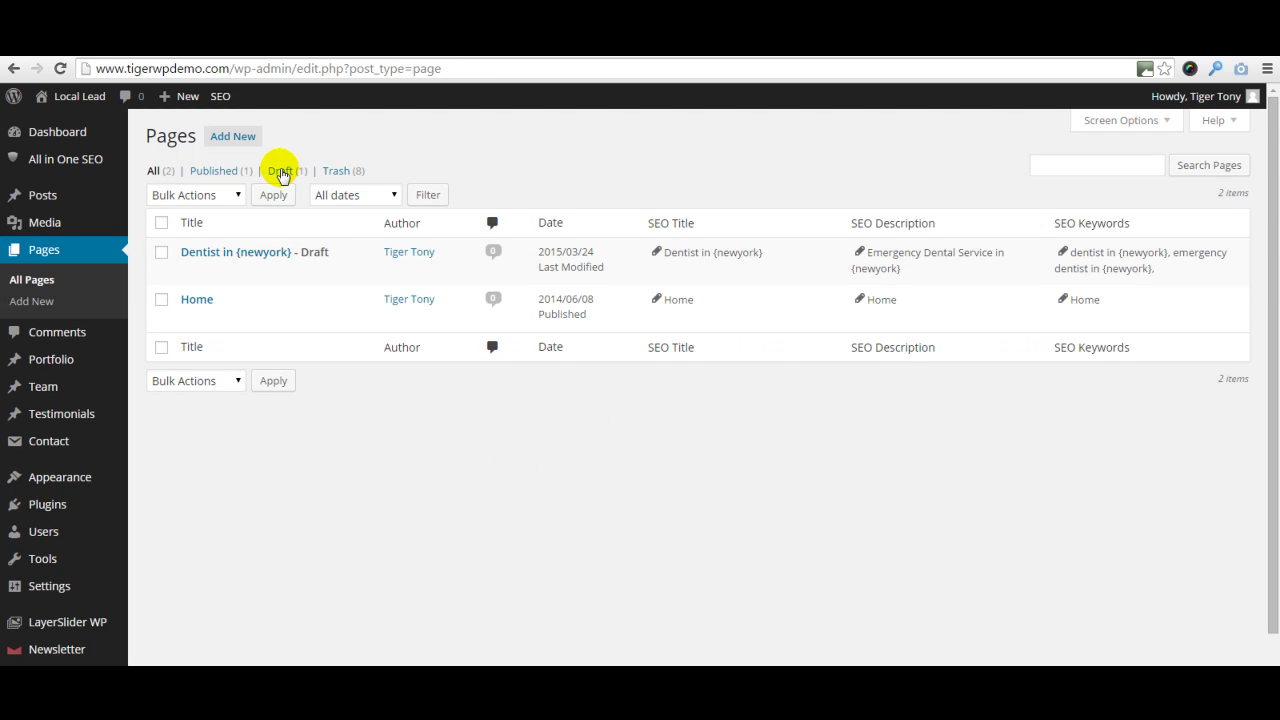
pyautogui.moveTo(286, 251)
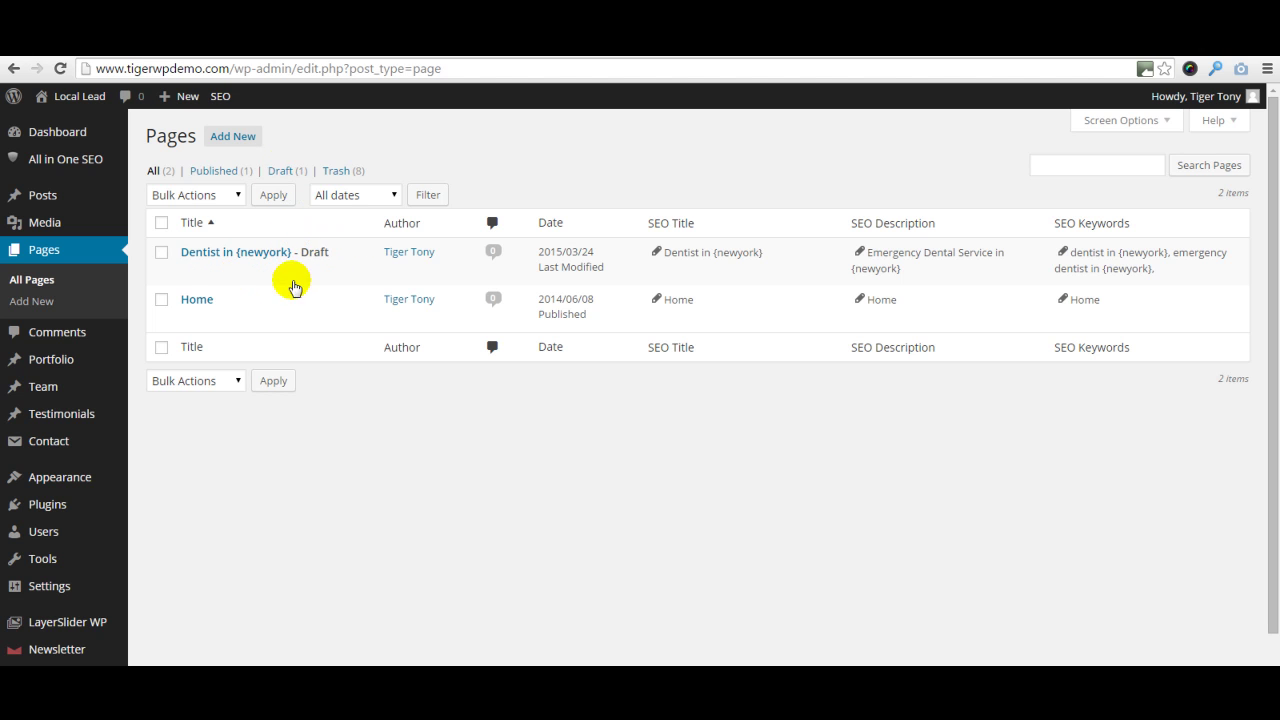
pyautogui.moveTo(206, 254)
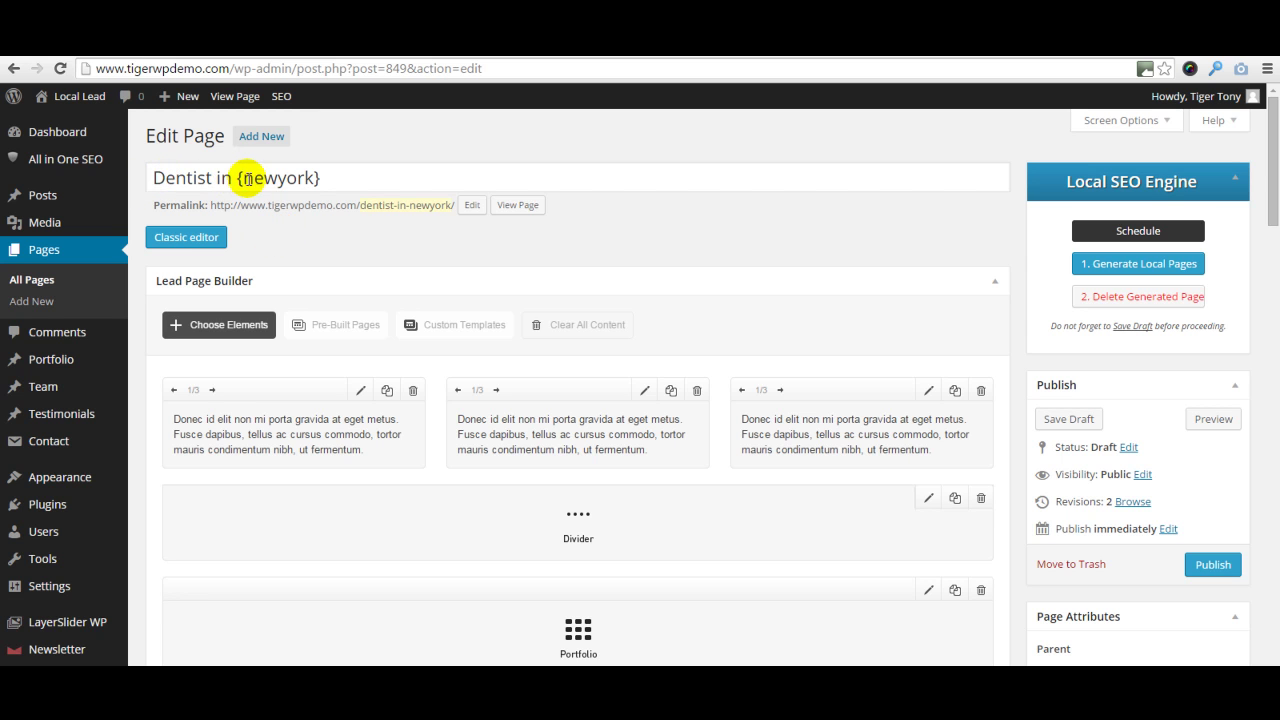
# Step: Examine how the {newyork} shortcode is used in the page title and in the SEO title, description and keywords
pyautogui.moveTo(238, 178); pyautogui.dragTo(312, 176)
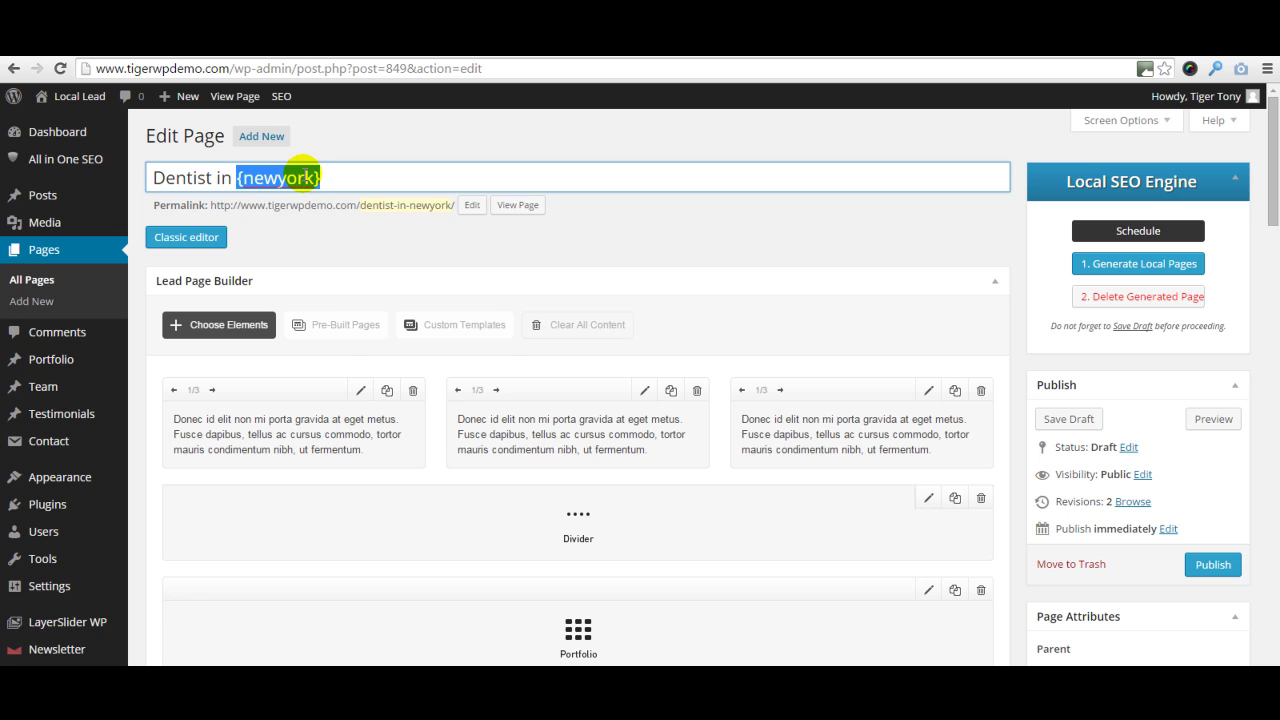
pyautogui.rightClick(305, 175)
pyautogui.click(343, 347)
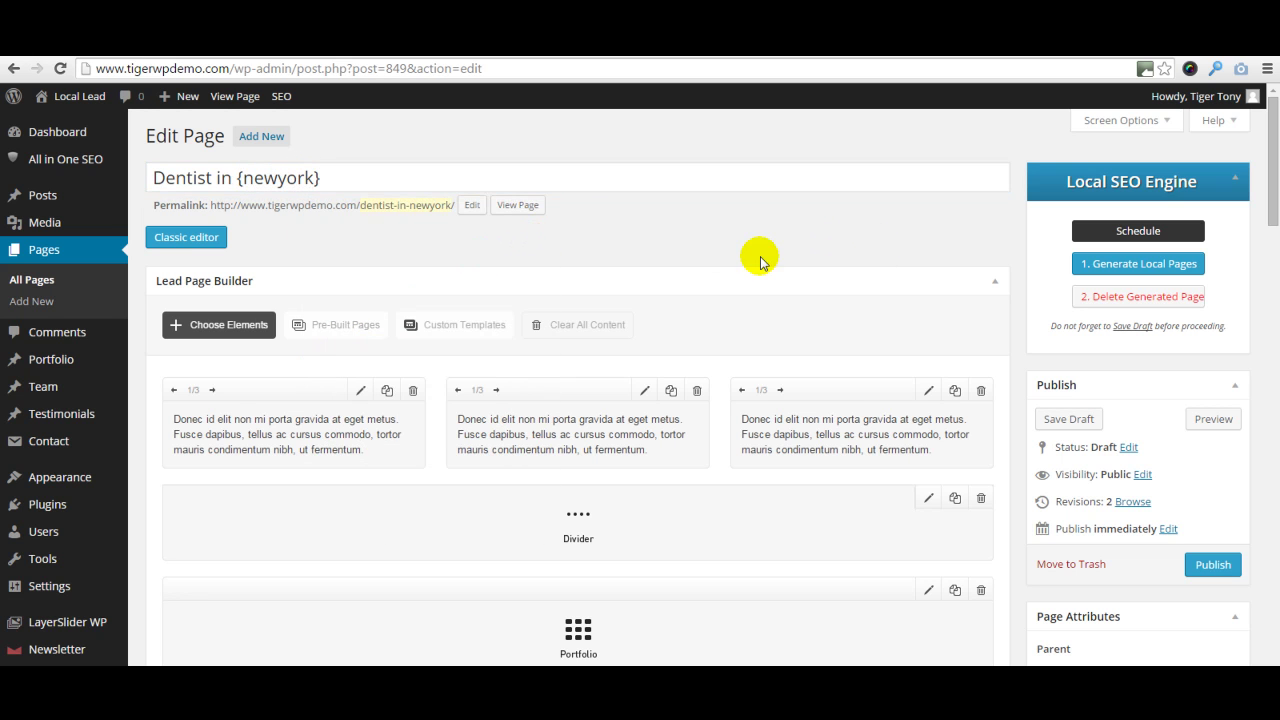
pyautogui.moveTo(1272, 190); pyautogui.dragTo(1274, 537)
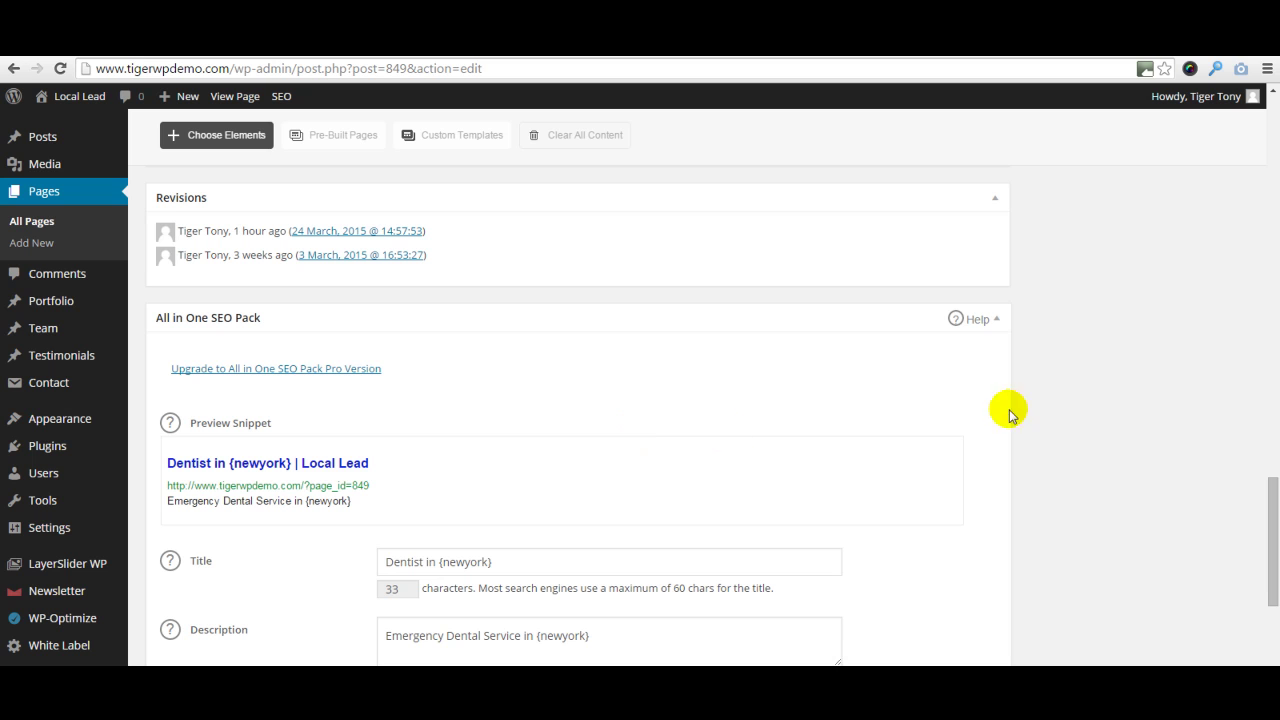
pyautogui.moveTo(1266, 503); pyautogui.dragTo(1266, 551)
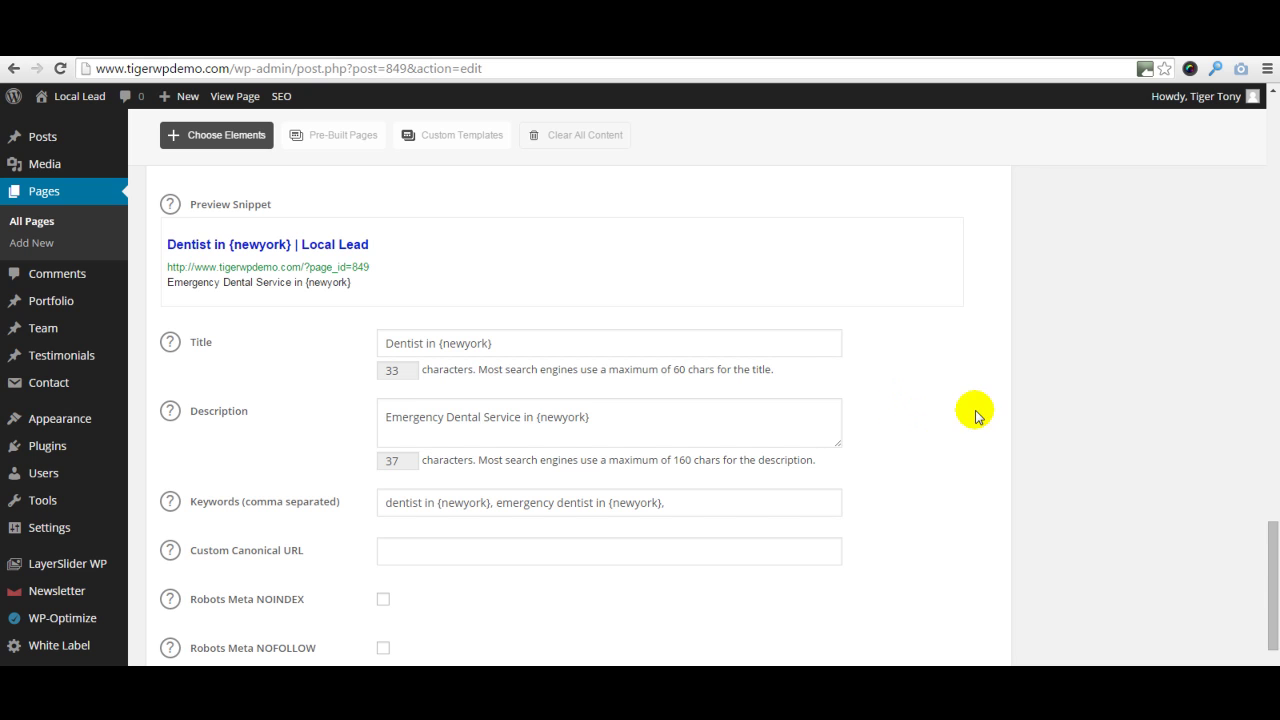
pyautogui.moveTo(1273, 537); pyautogui.dragTo(1268, 422)
pyautogui.scroll(10, 1258, 262)
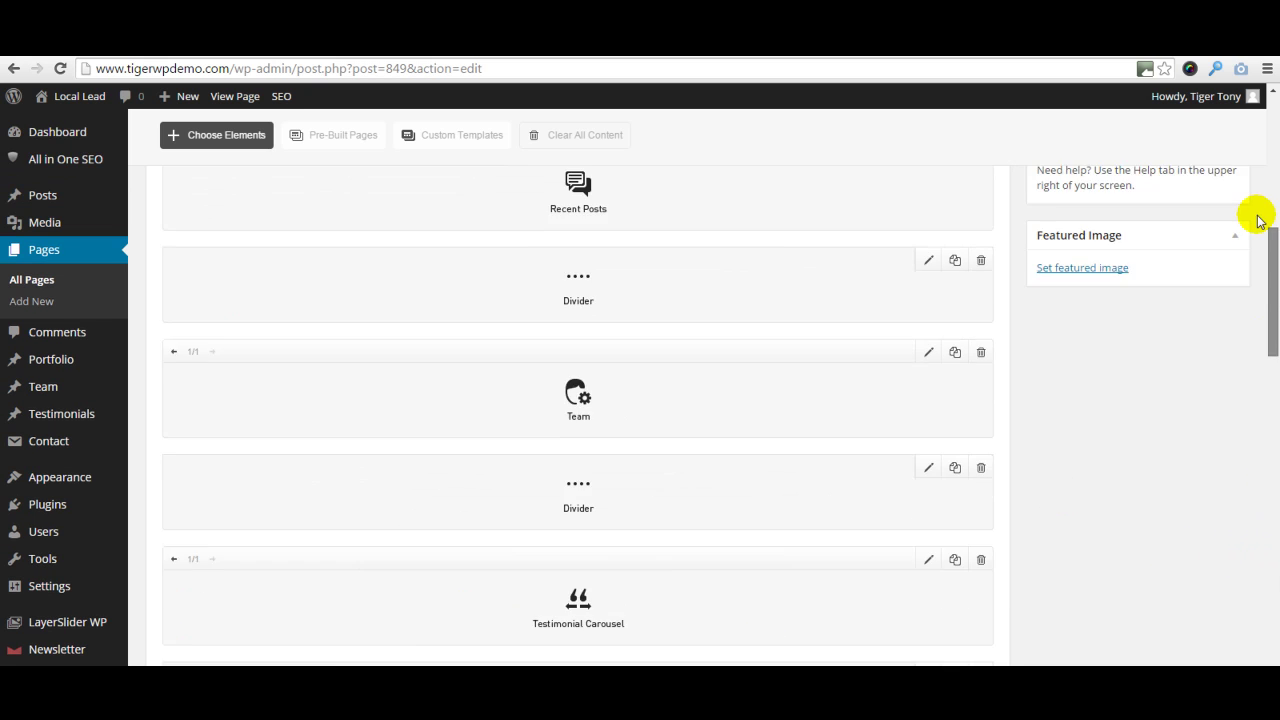
pyautogui.scroll(4, 1223, 257)
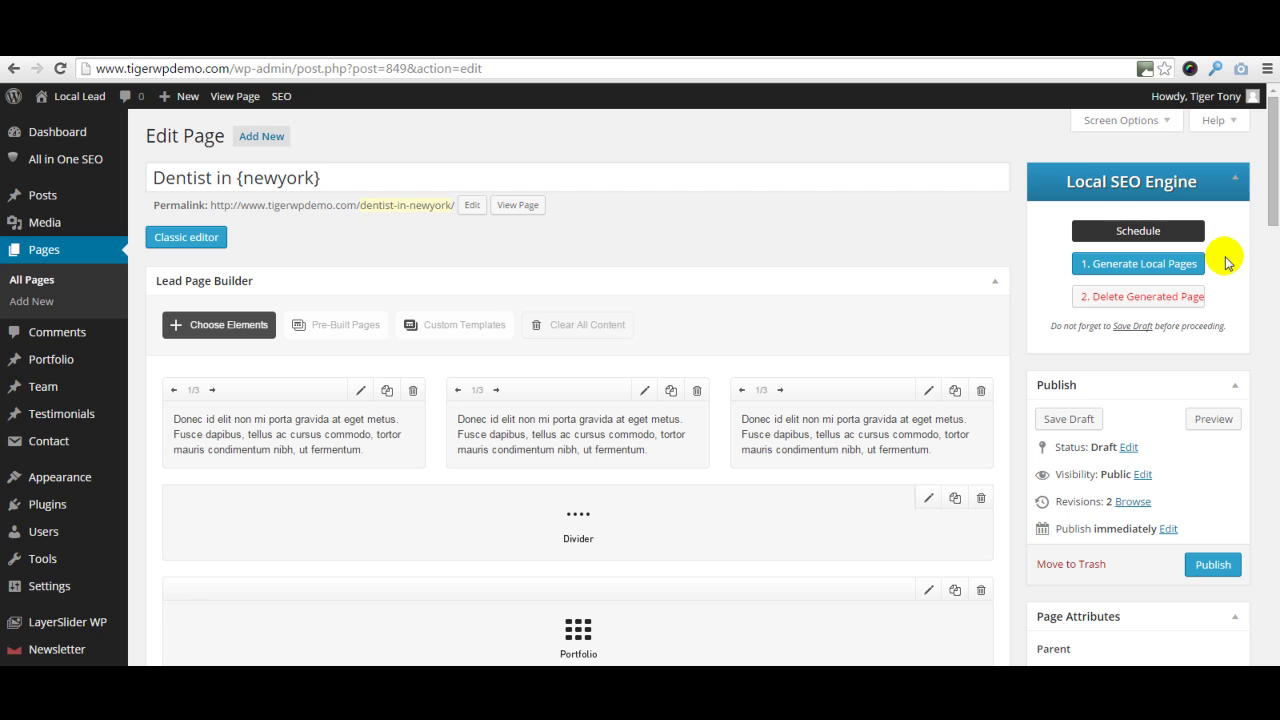
pyautogui.scroll(-1, 1276, 445)
pyautogui.moveTo(1276, 445); pyautogui.dragTo(1266, 615)
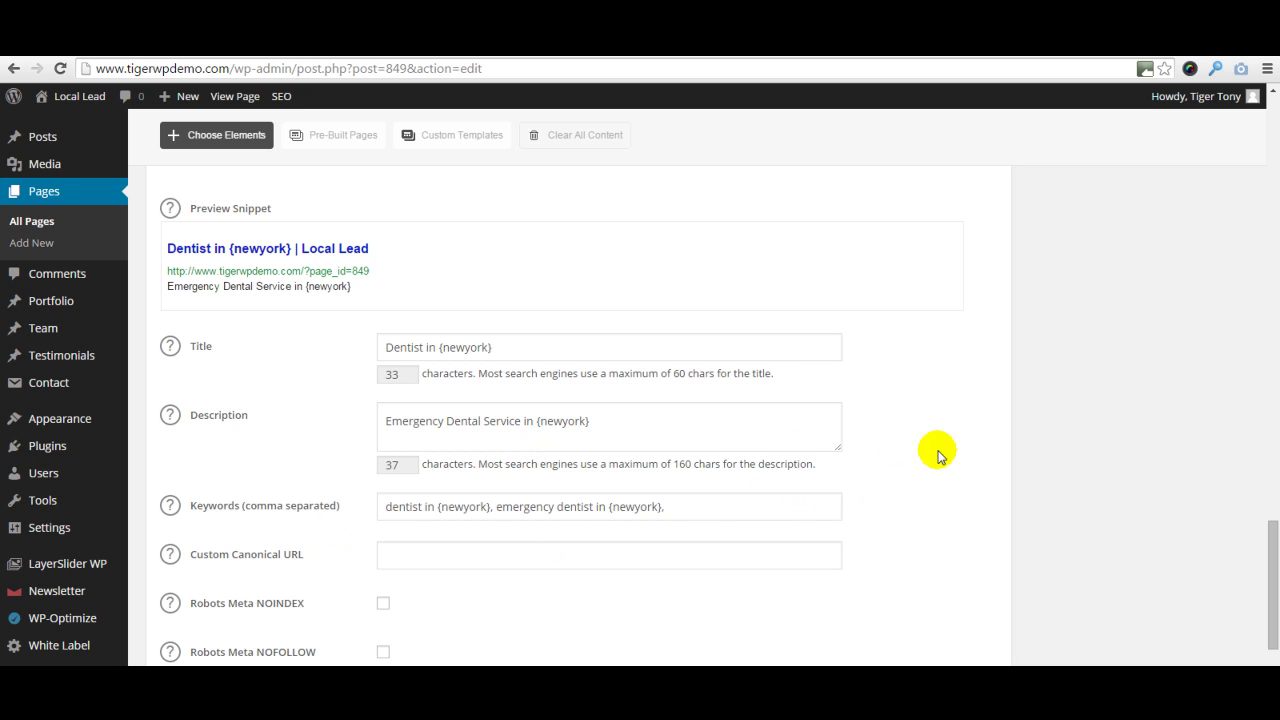
pyautogui.scroll(15, 1011, 458)
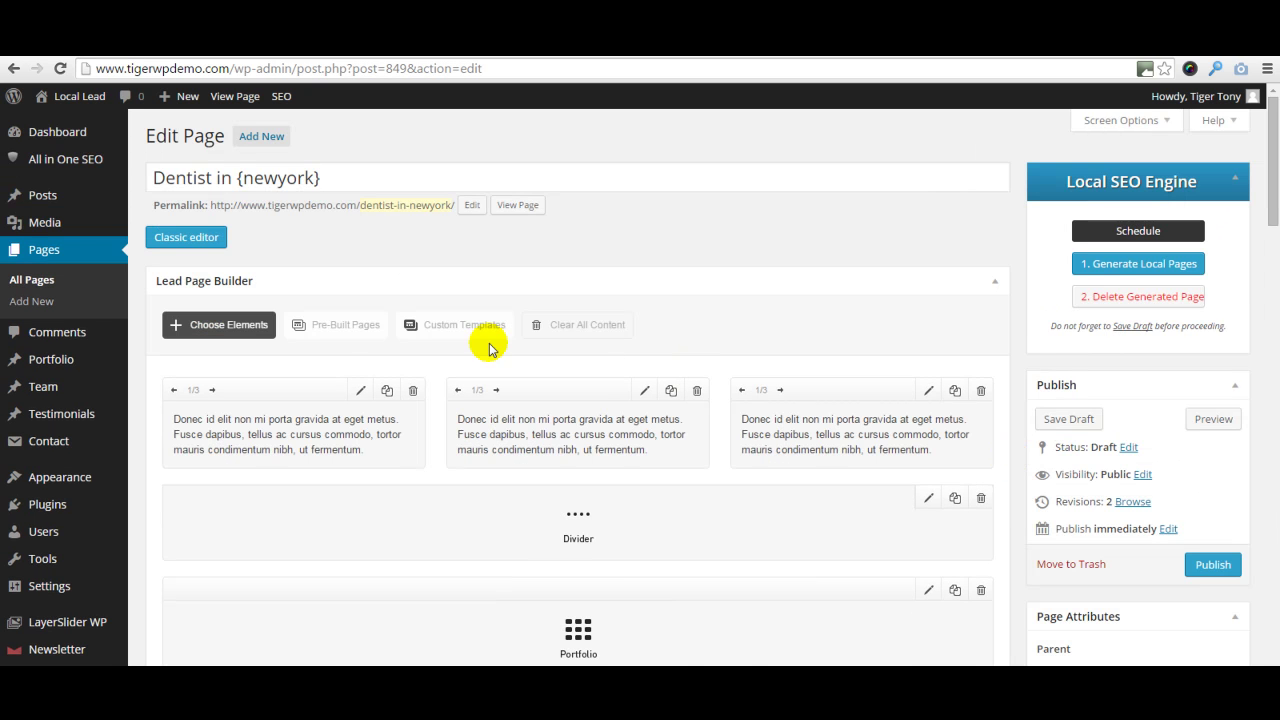
# Step: Look through the pre-built pages and the content elements offered by the Lead Page Builder
pyautogui.click(336, 327)
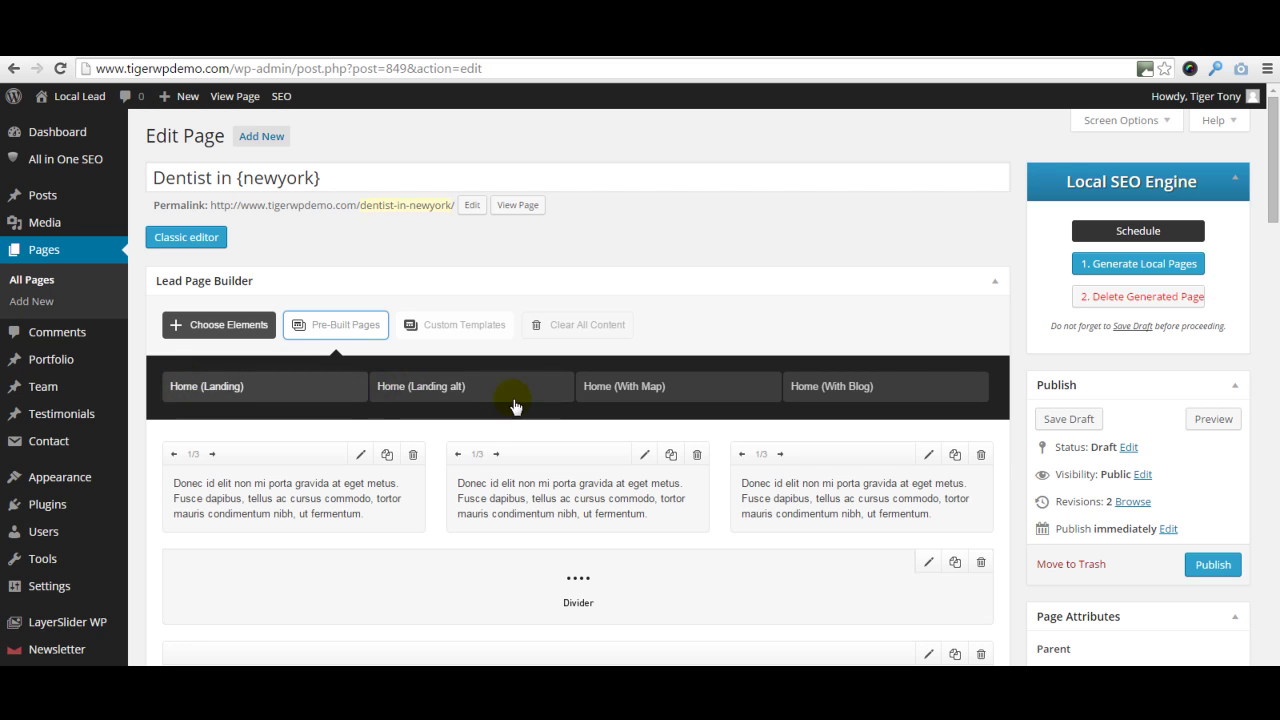
pyautogui.click(343, 324)
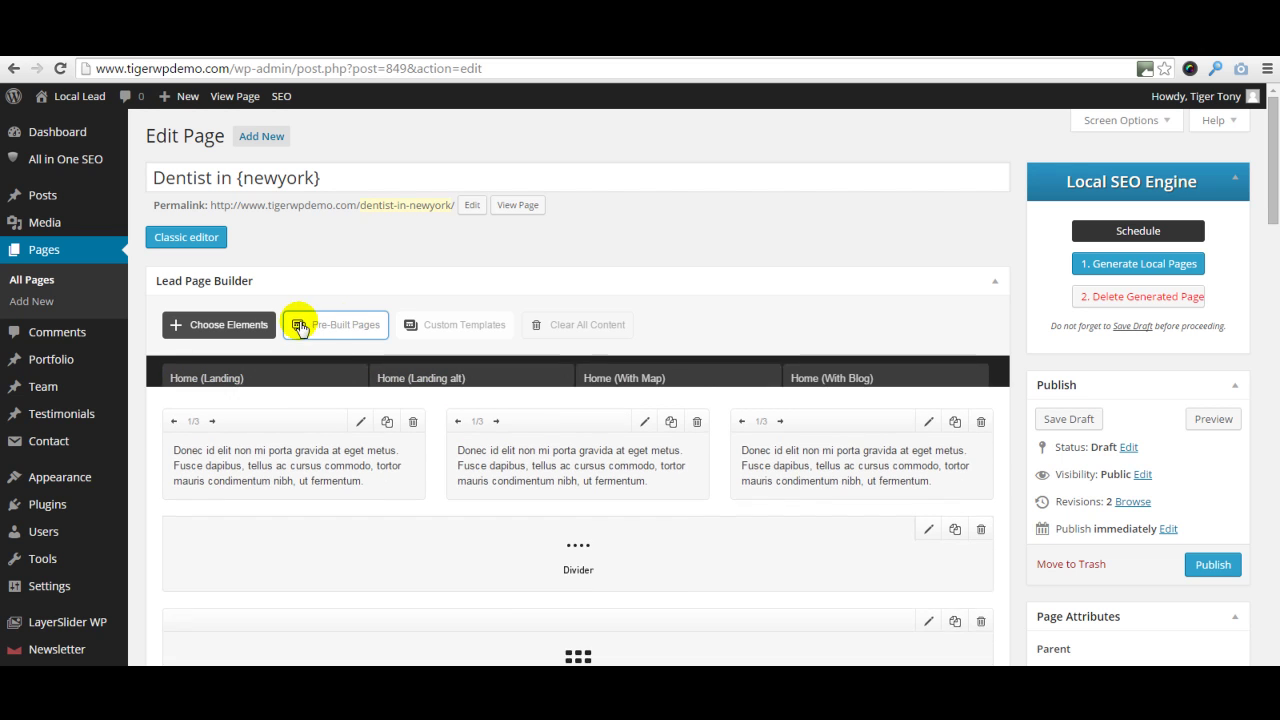
pyautogui.click(227, 330)
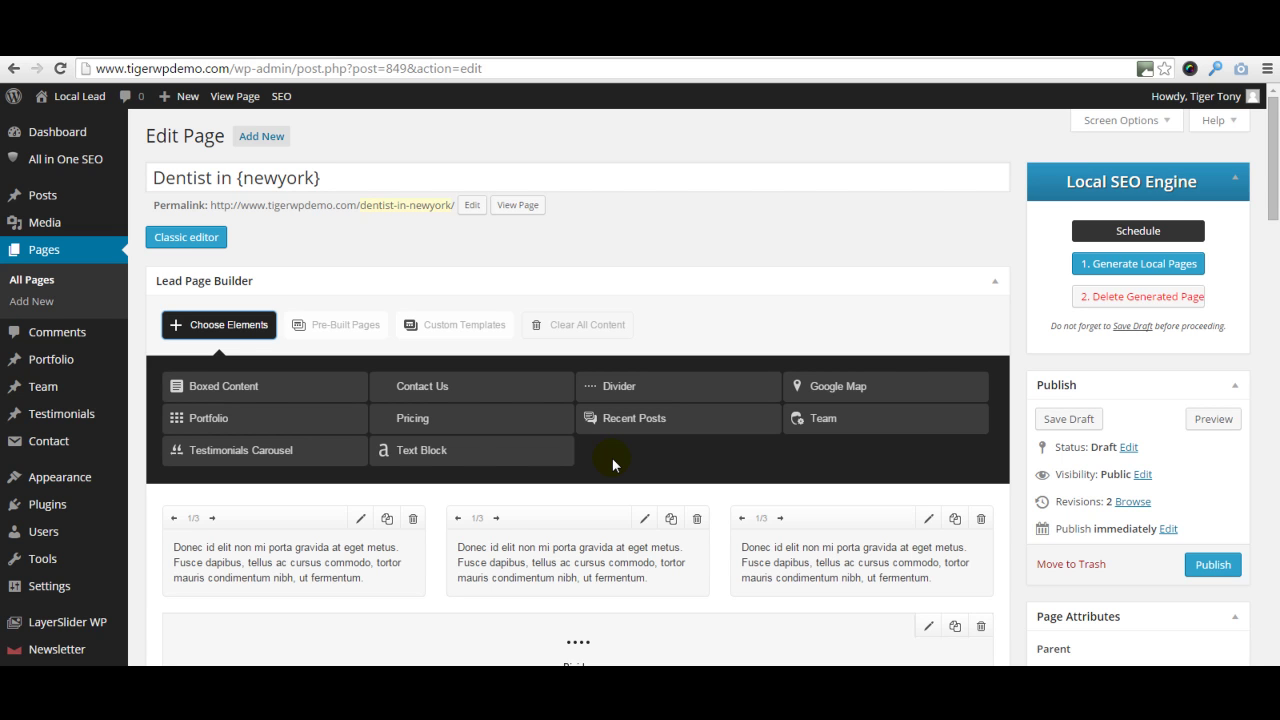
pyautogui.click(226, 326)
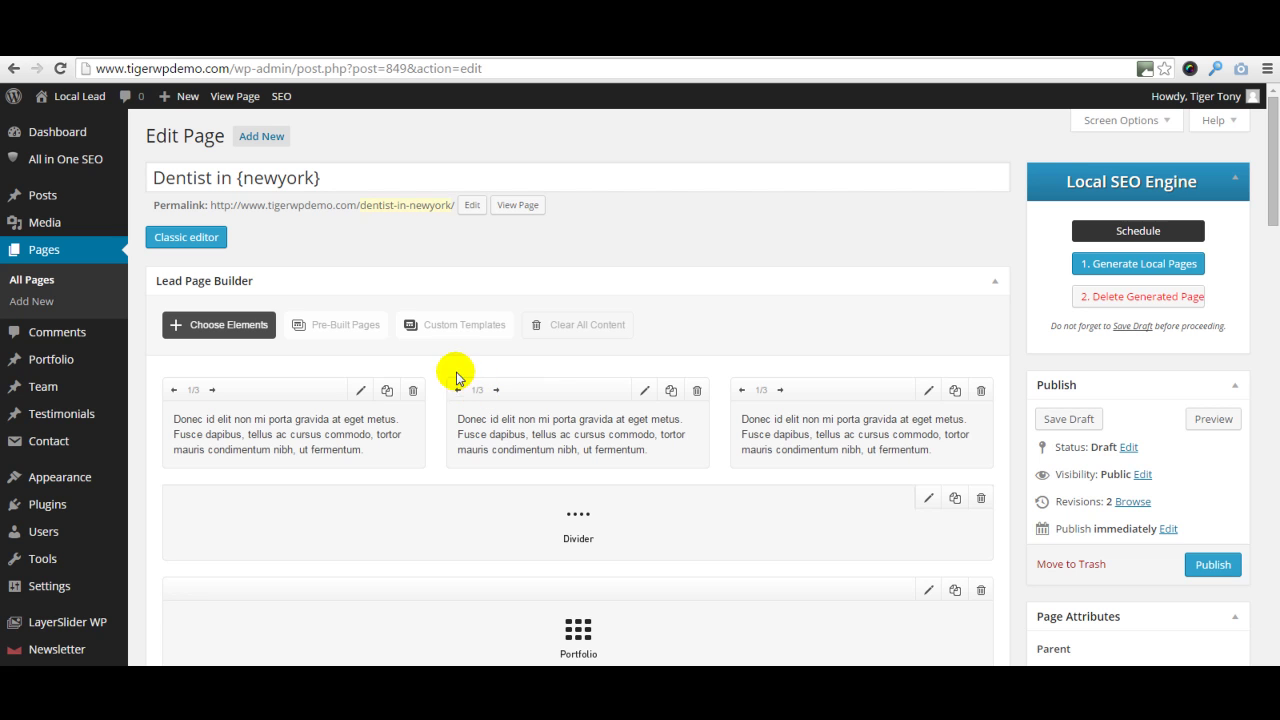
pyautogui.click(331, 326)
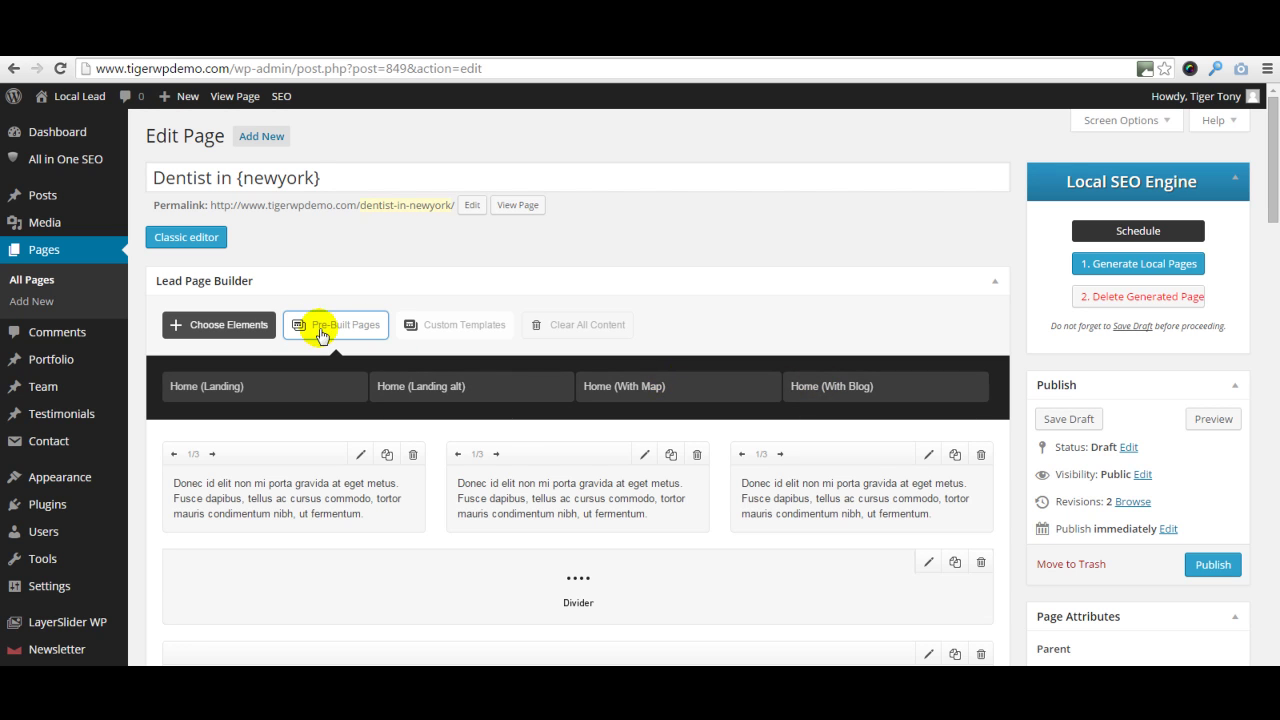
pyautogui.click(321, 333)
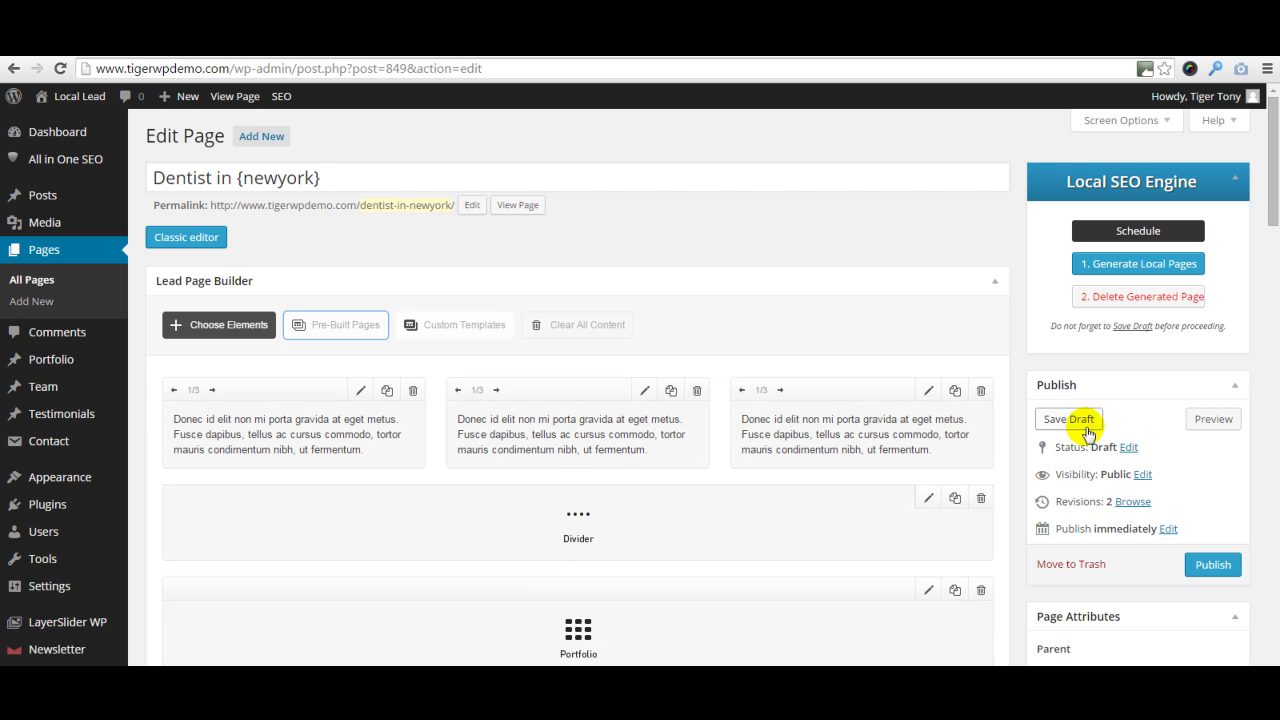
# Step: Save the "Dentist in {newyork}" page as a draft
pyautogui.click(1082, 422)
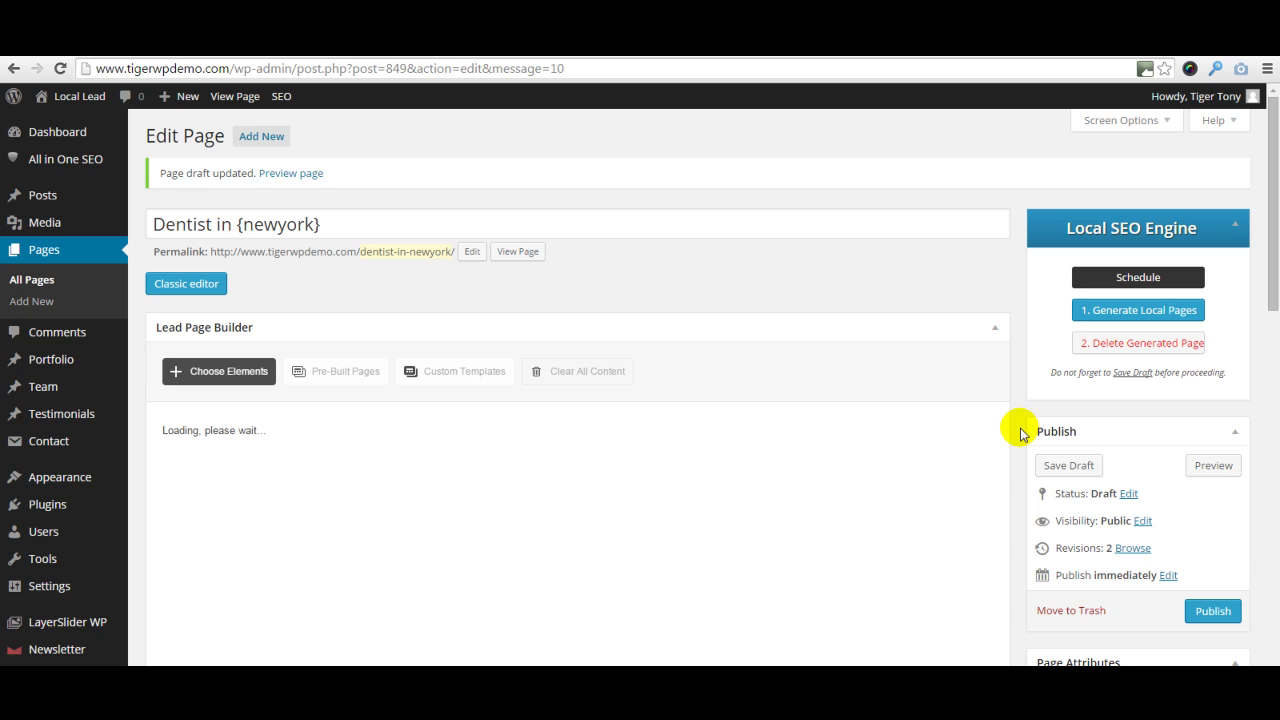
# Step: View the Local SEO Engine's publishing schedule options, including the available interval units, and close them again
pyautogui.click(1134, 279)
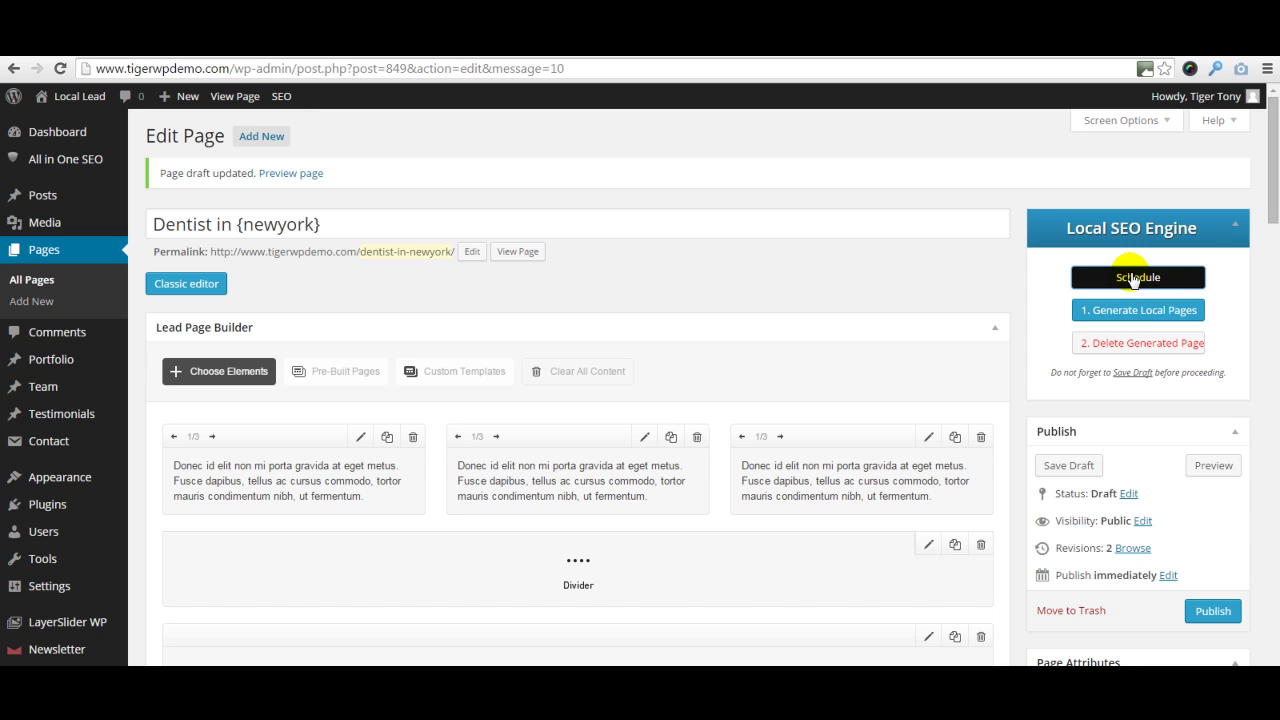
pyautogui.click(1191, 307)
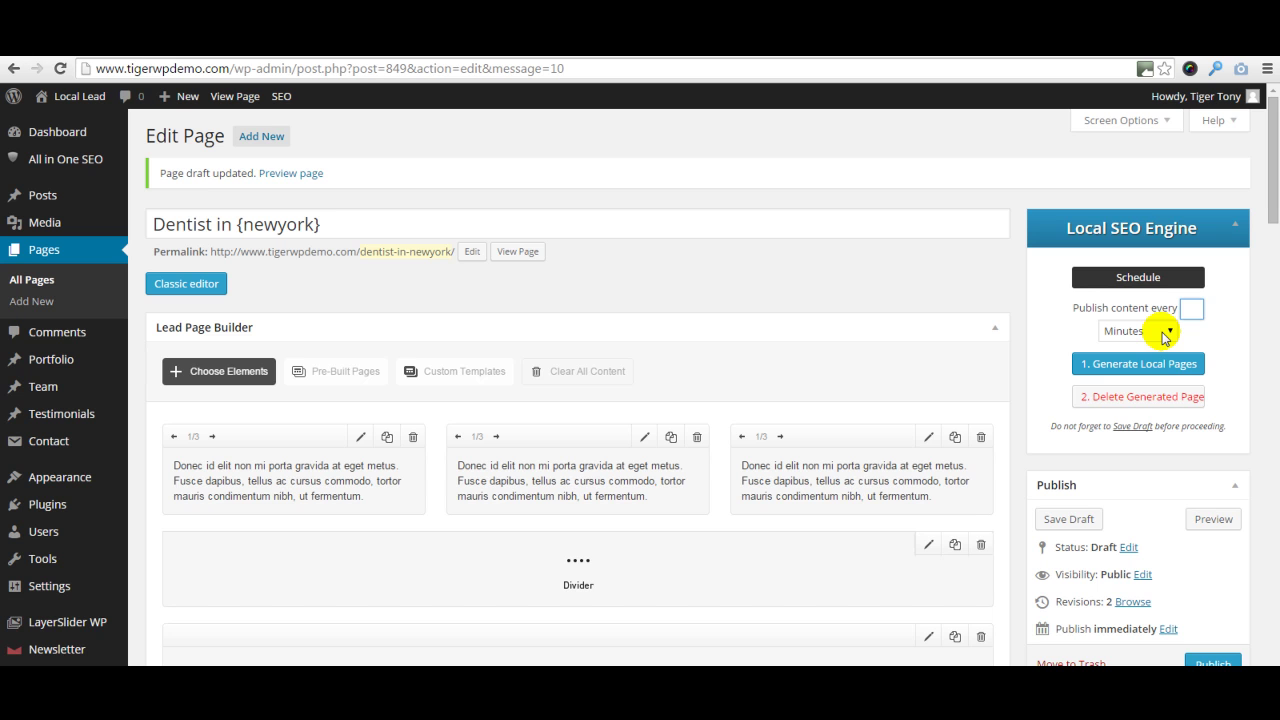
pyautogui.click(1165, 335)
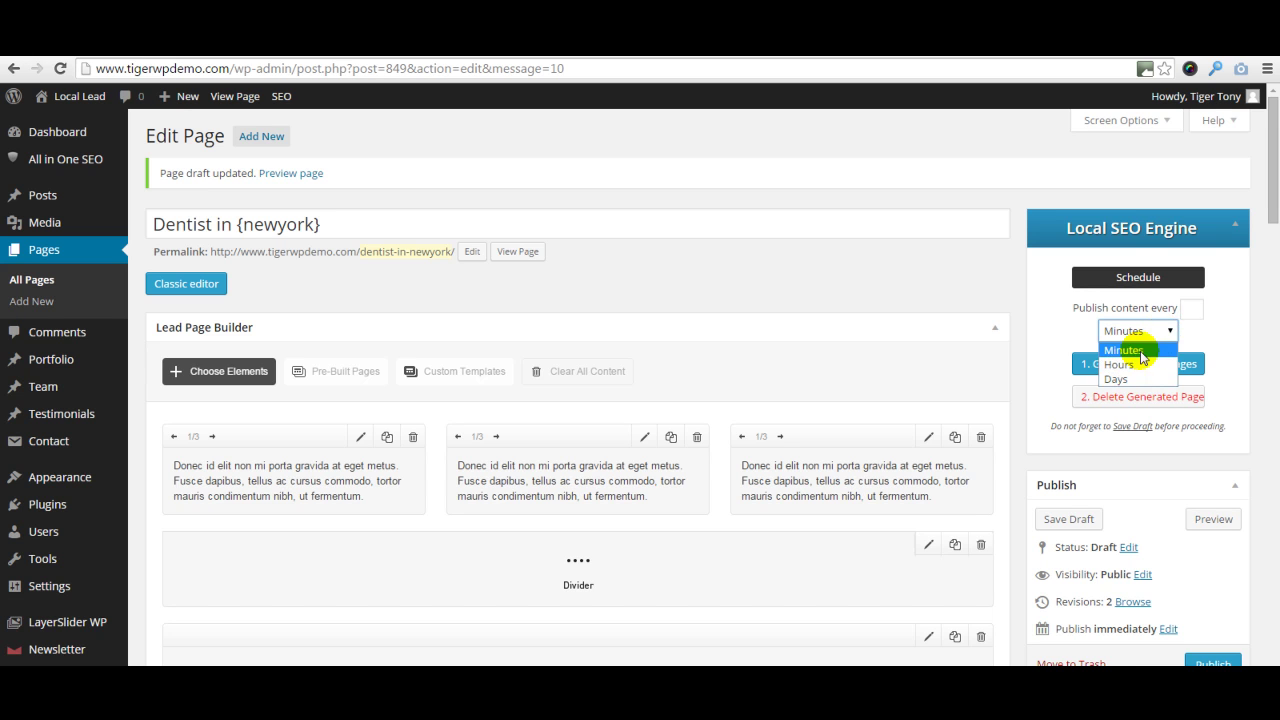
pyautogui.click(1137, 280)
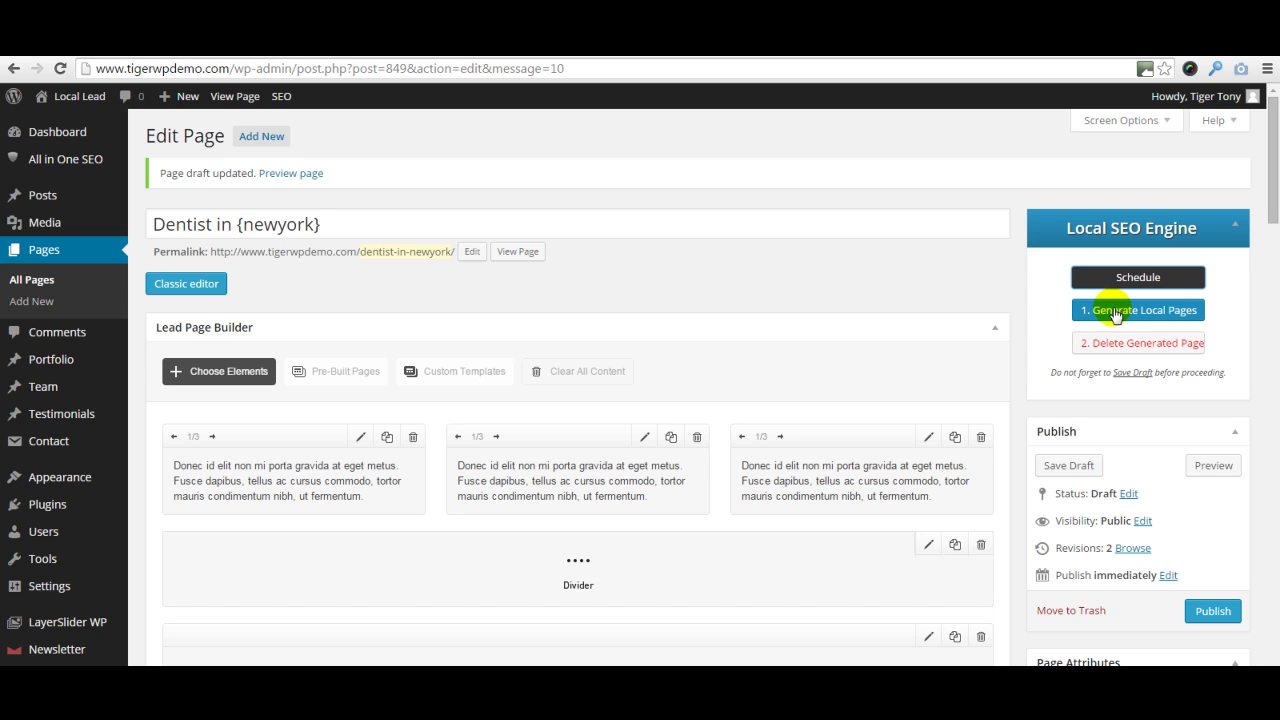
# Step: Generate the local pages from the "Dentist in {newyork}" draft and save the draft again
pyautogui.click(1116, 312)
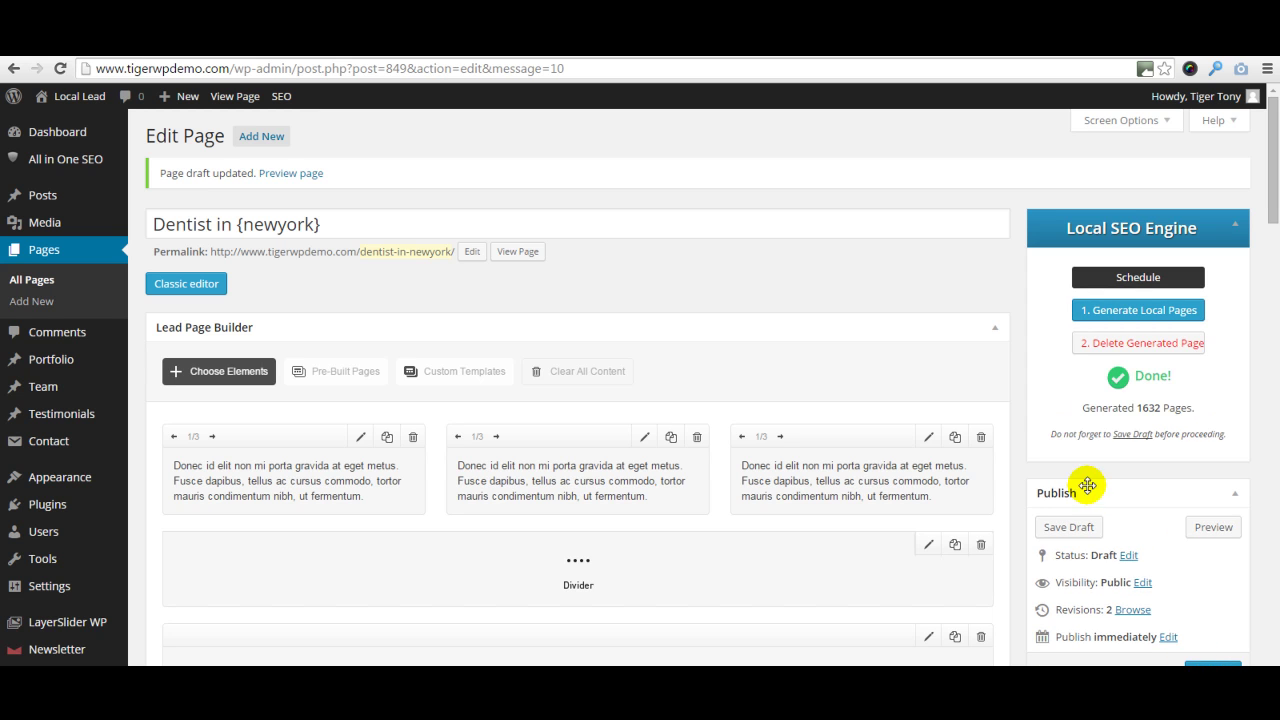
pyautogui.moveTo(1084, 408); pyautogui.dragTo(1197, 410)
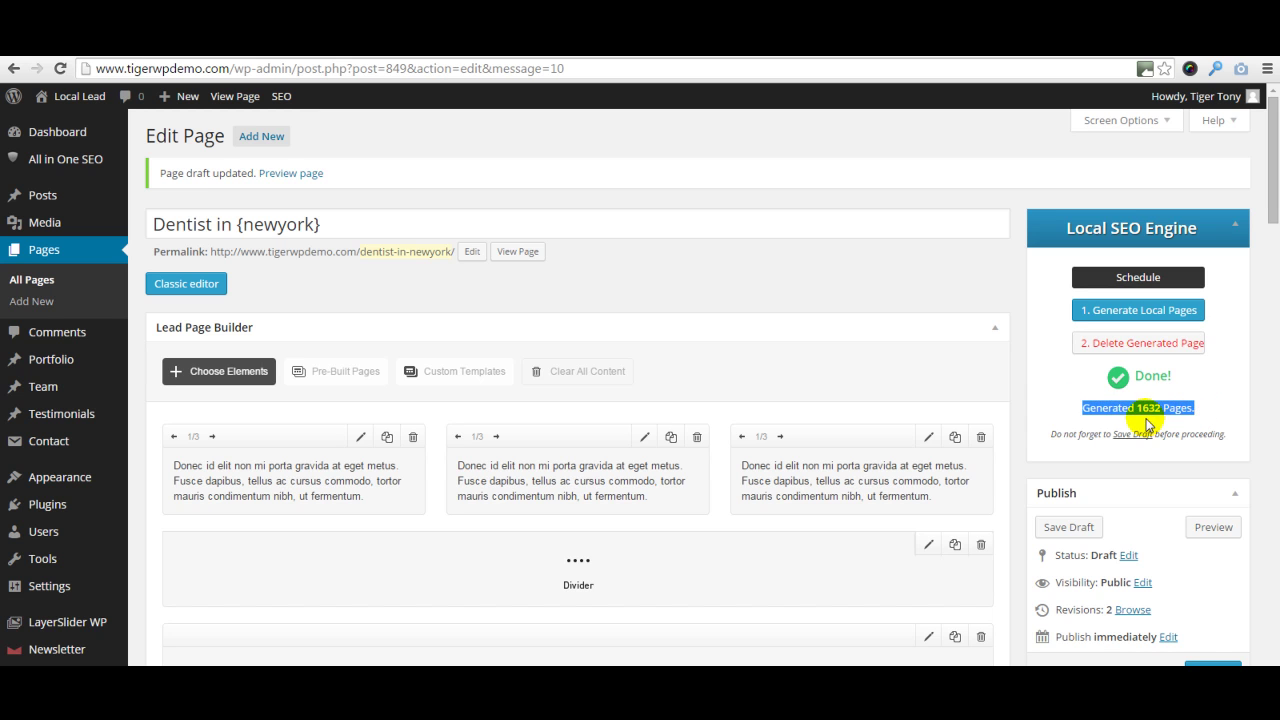
pyautogui.click(1018, 416)
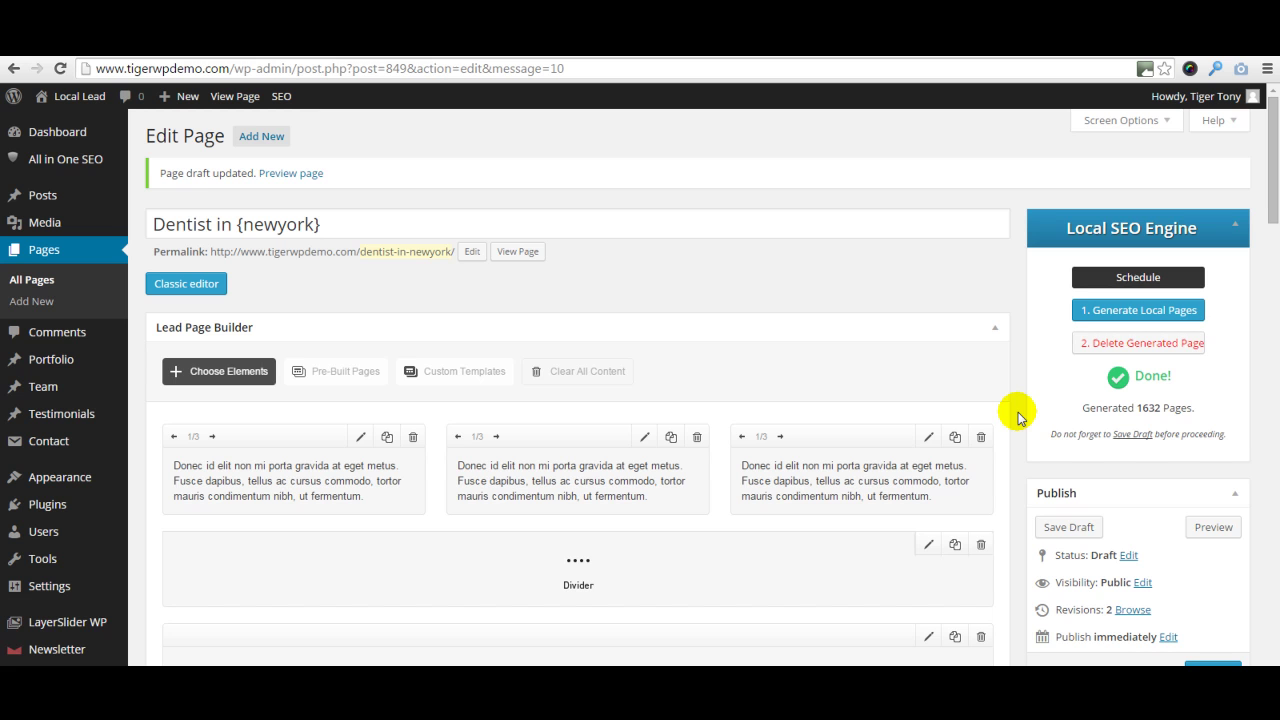
pyautogui.click(1065, 530)
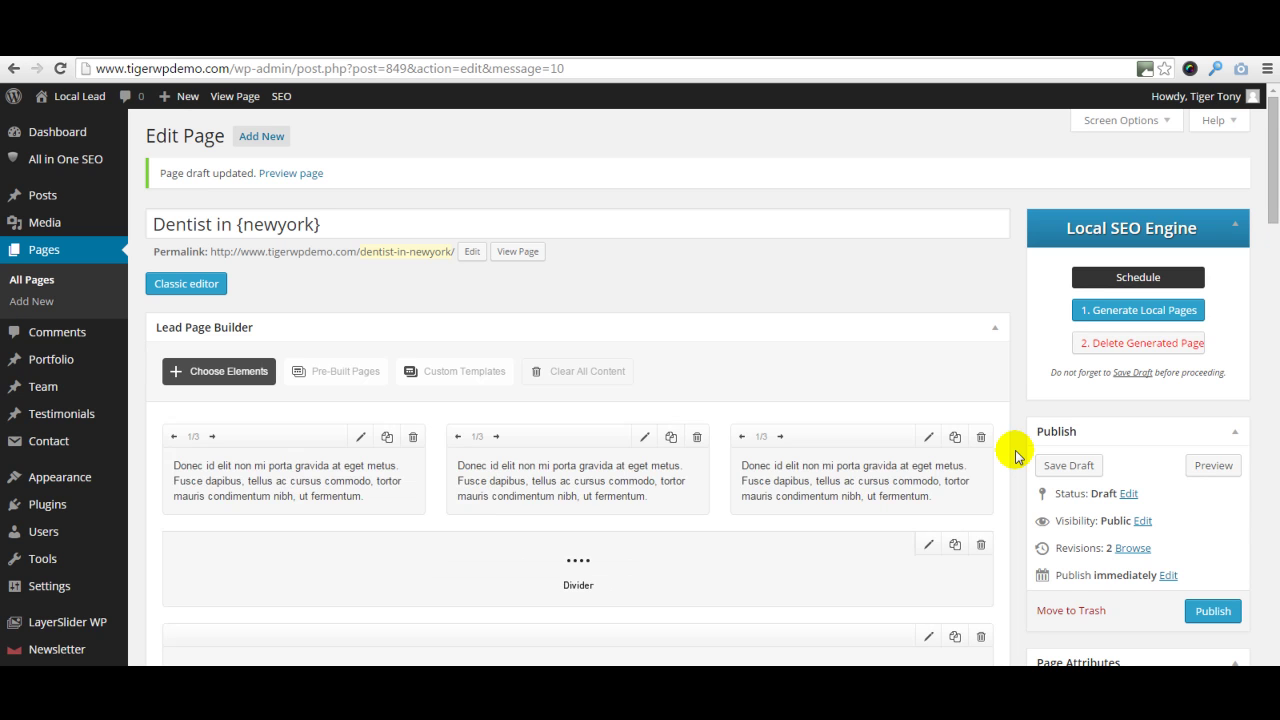
# Step: Look through the content elements of the draft "Dentist in {newyork}" page in the Lead Page Builder
pyautogui.scroll(-5, 1015, 455)
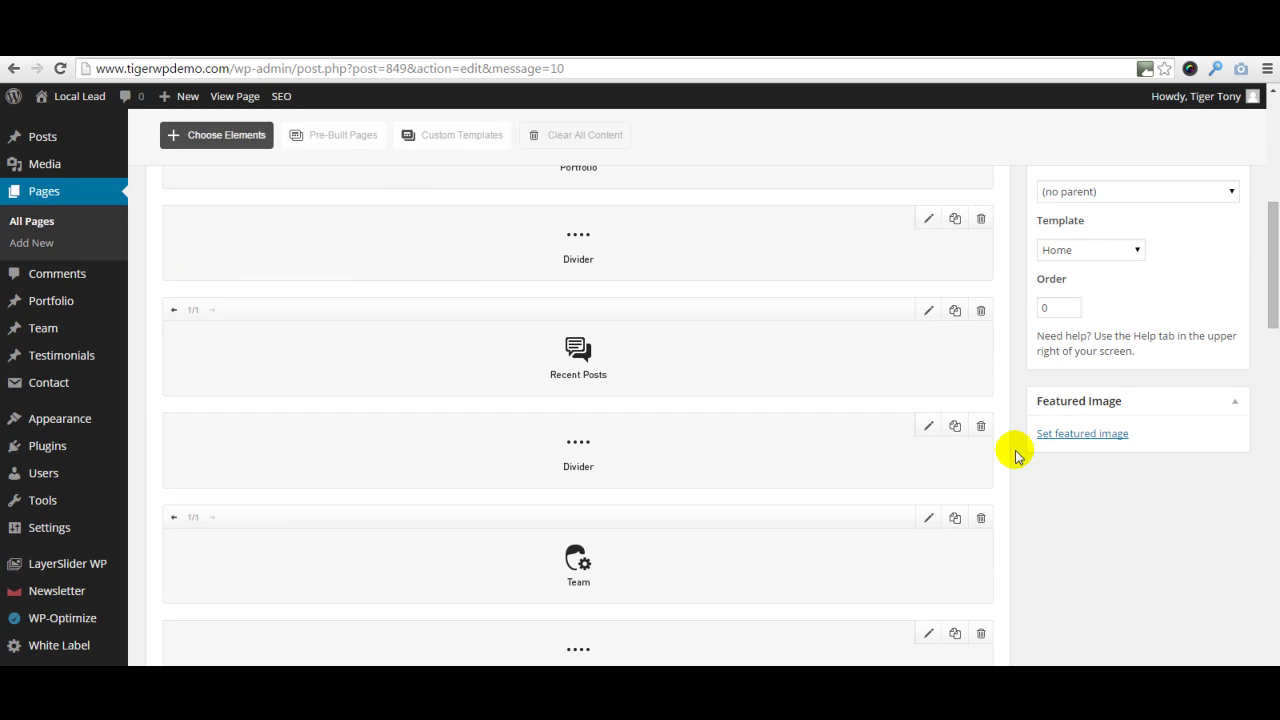
pyautogui.scroll(-5, 1015, 455)
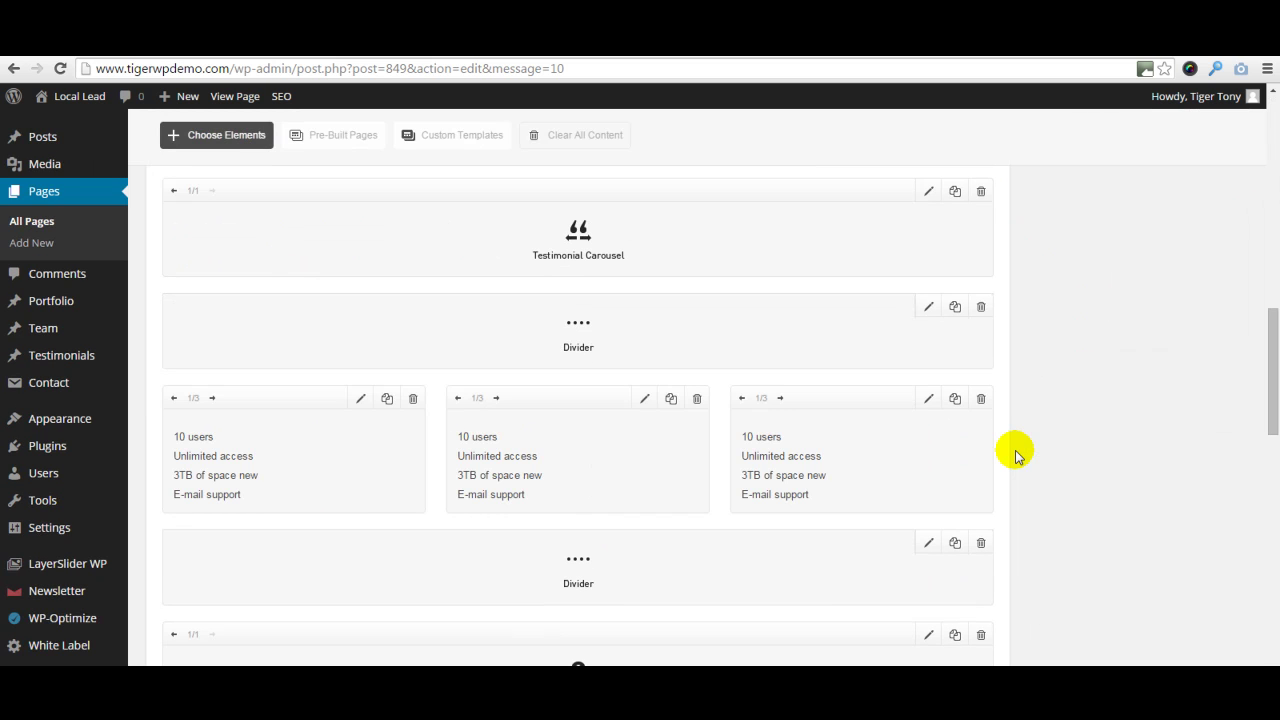
pyautogui.scroll(-3, 1015, 455)
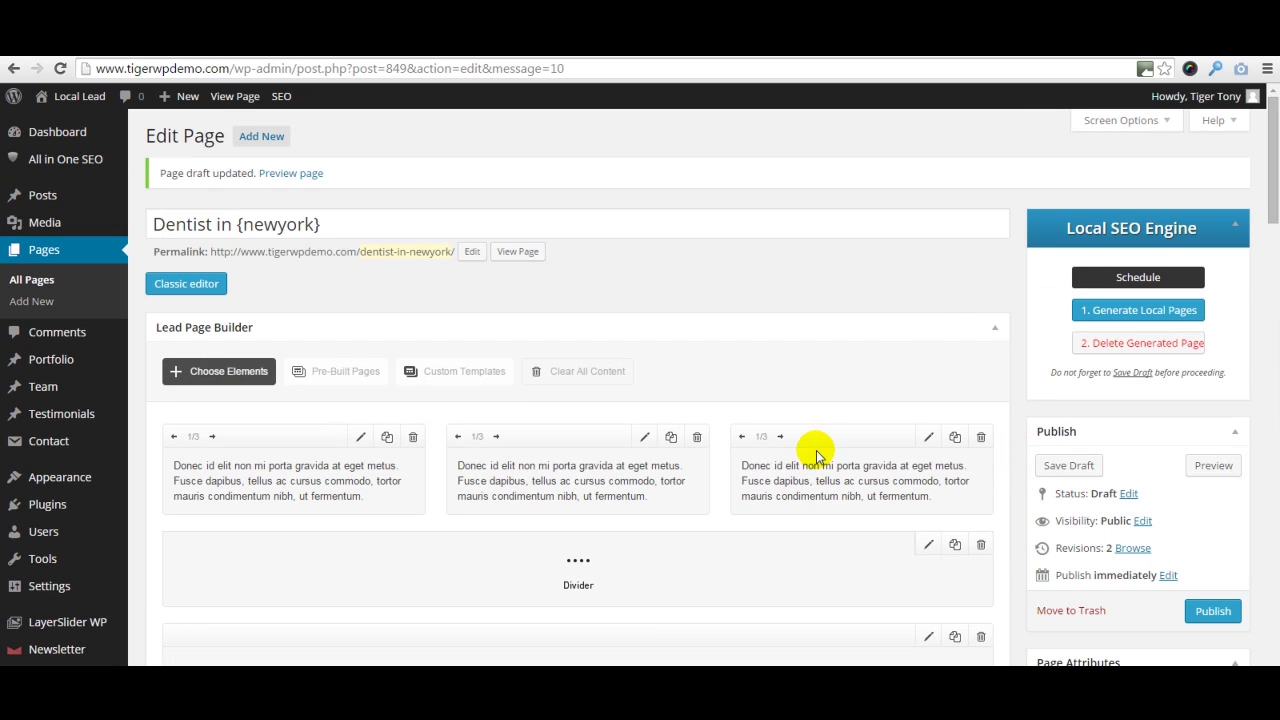
pyautogui.moveTo(822, 443)
pyautogui.mouseDown()
pyautogui.moveTo(614, 429)
pyautogui.moveTo(659, 457)
pyautogui.moveTo(814, 403)
pyautogui.moveTo(929, 383)
pyautogui.moveTo(982, 337)
pyautogui.moveTo(786, 389)
pyautogui.mouseUp()
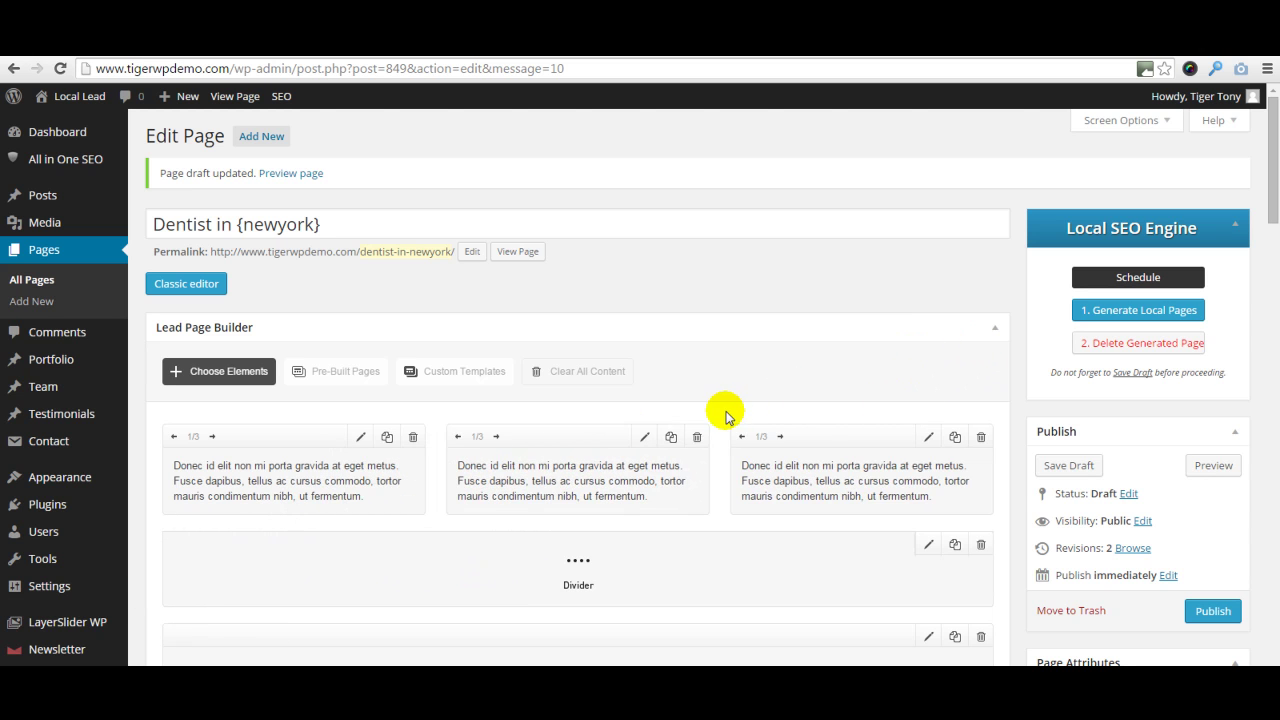
pyautogui.moveTo(816, 440)
pyautogui.mouseDown()
pyautogui.moveTo(614, 437)
pyautogui.moveTo(923, 411)
pyautogui.moveTo(975, 387)
pyautogui.moveTo(1006, 326)
pyautogui.mouseUp()
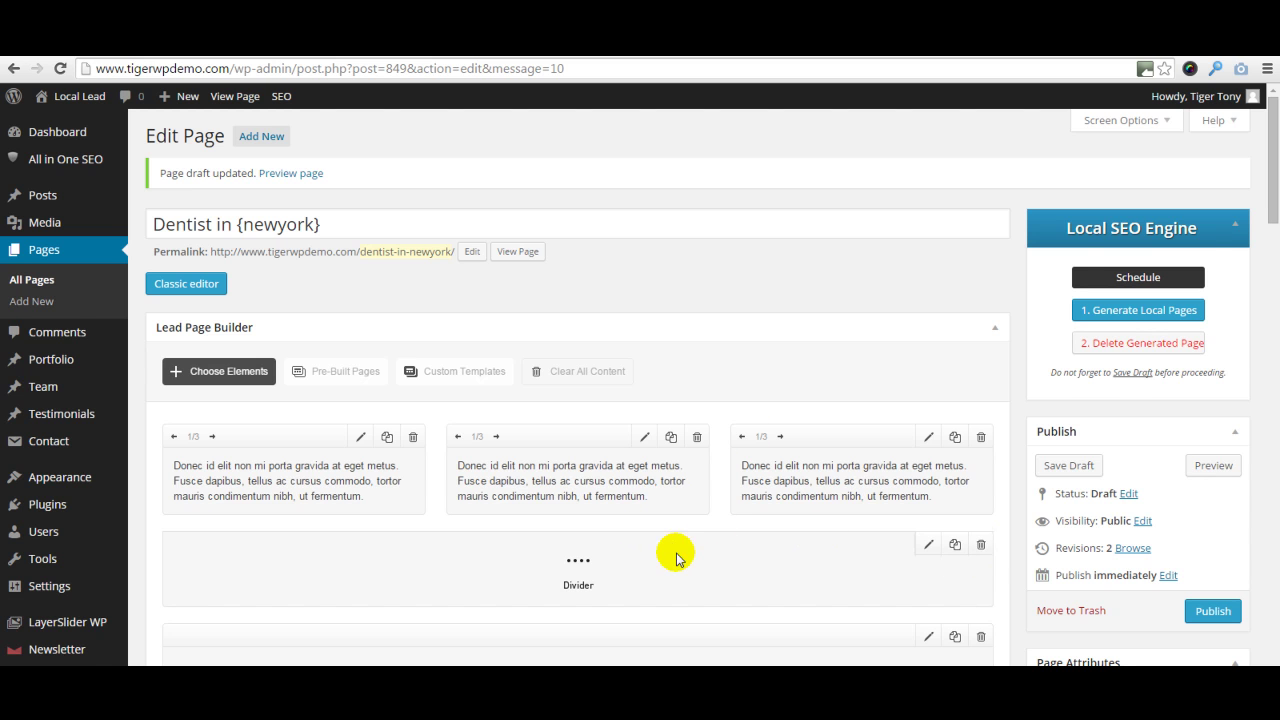
pyautogui.scroll(-5, 676, 556)
pyautogui.scroll(5, 676, 556)
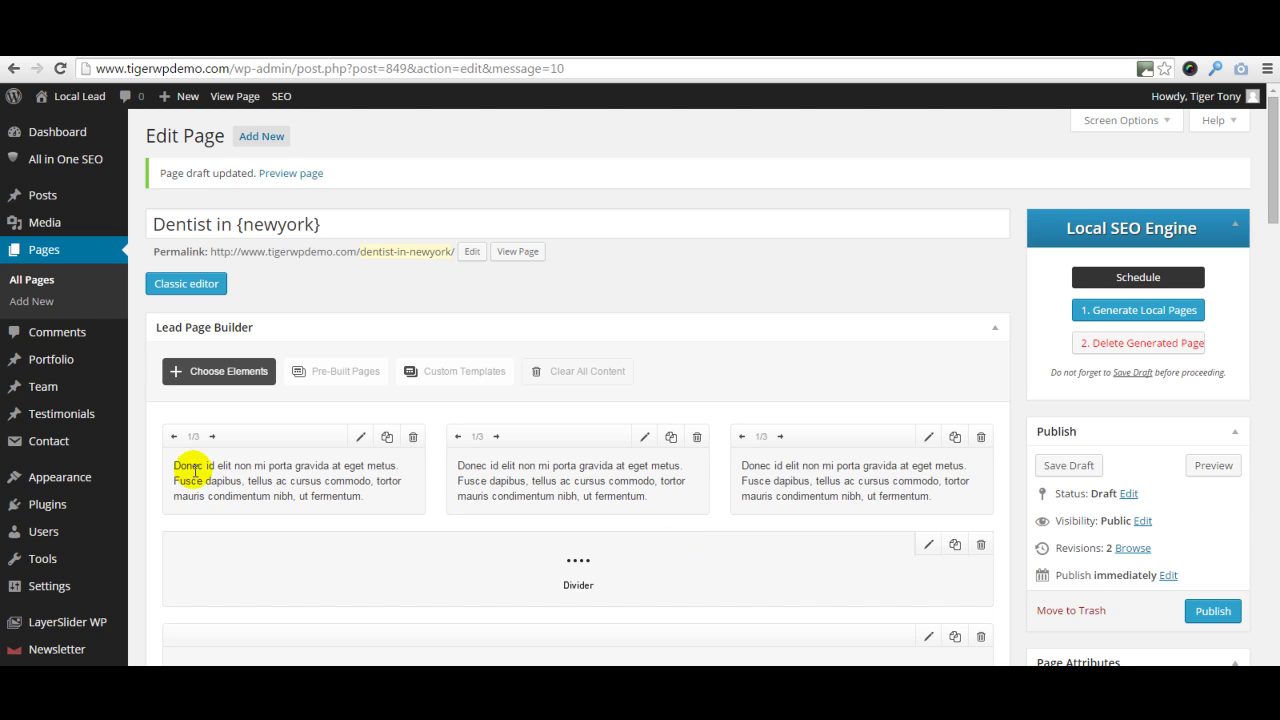
# Step: Open the list of all pages and look through the generated dentist pages on its first two list pages
pyautogui.click(43, 285)
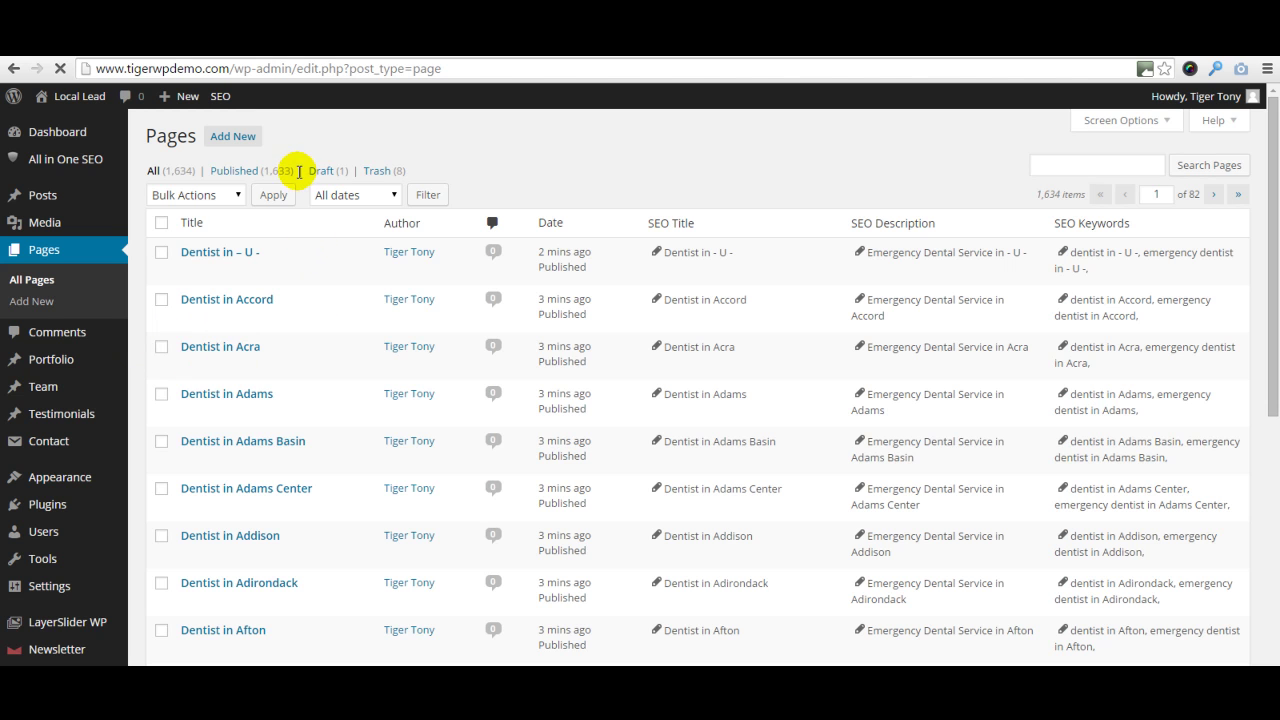
pyautogui.moveTo(295, 172); pyautogui.dragTo(263, 176)
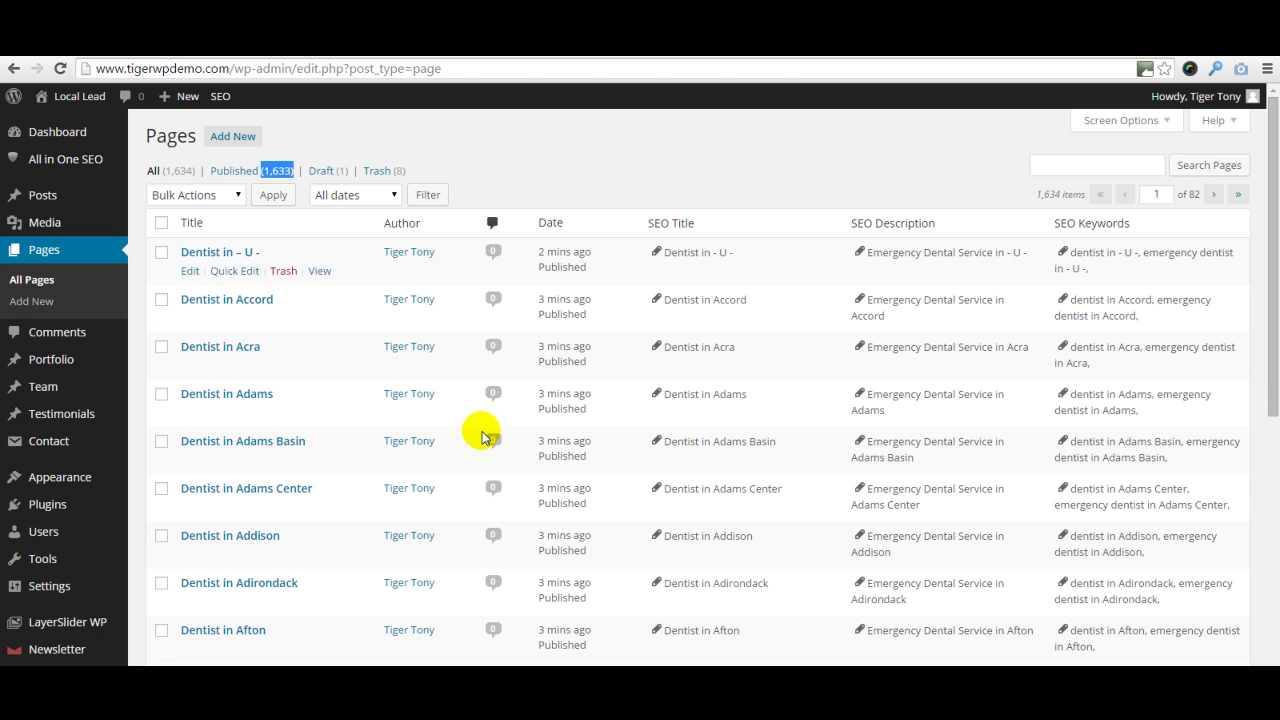
pyautogui.scroll(-6, 486, 414)
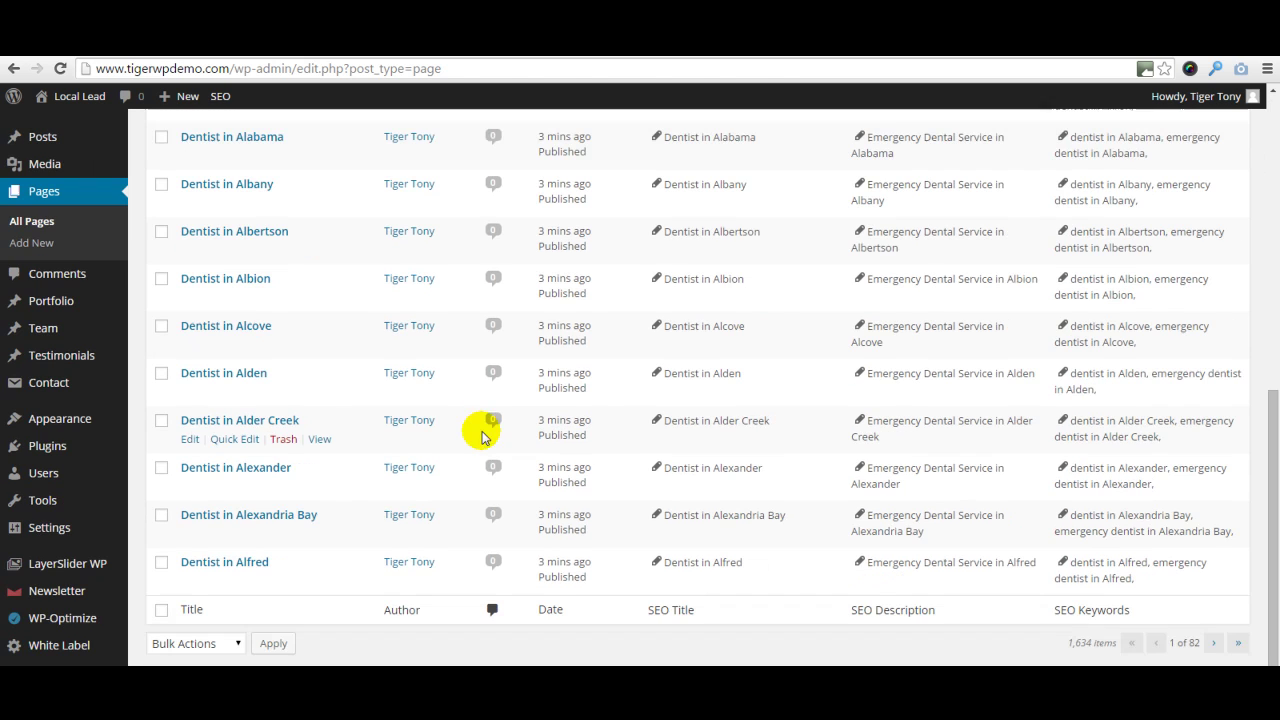
pyautogui.click(1211, 644)
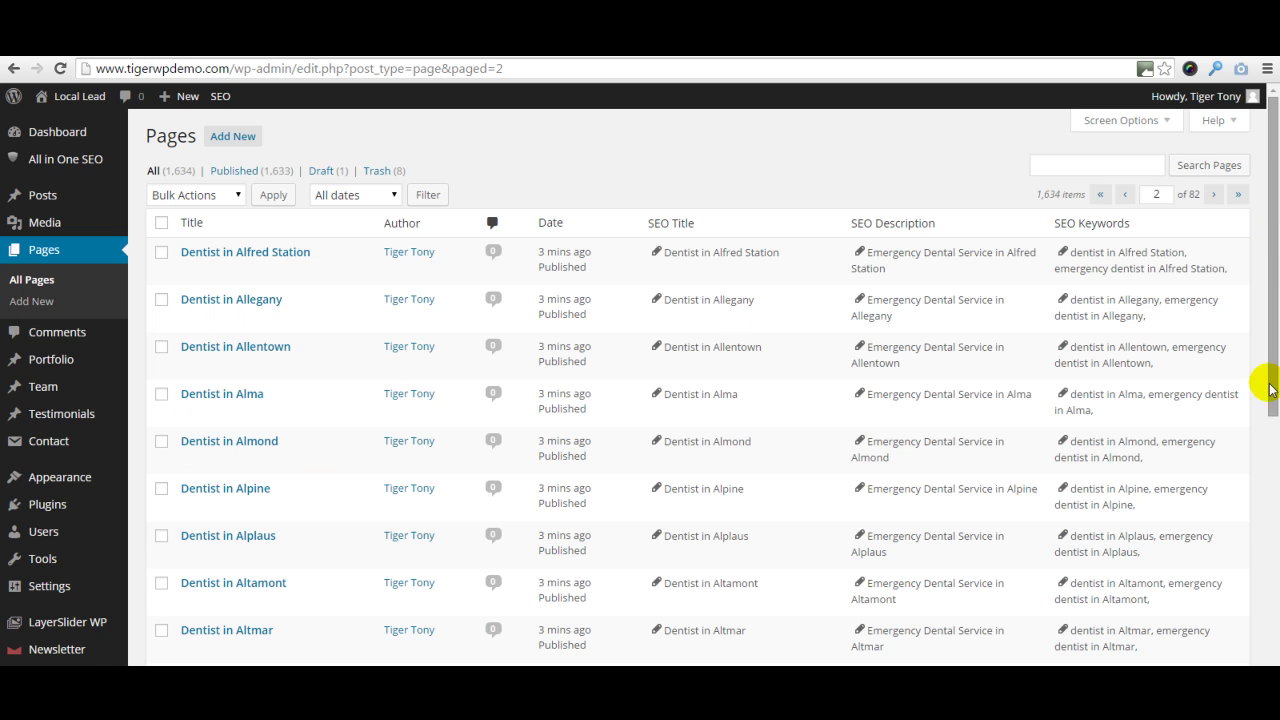
pyautogui.click(1270, 480)
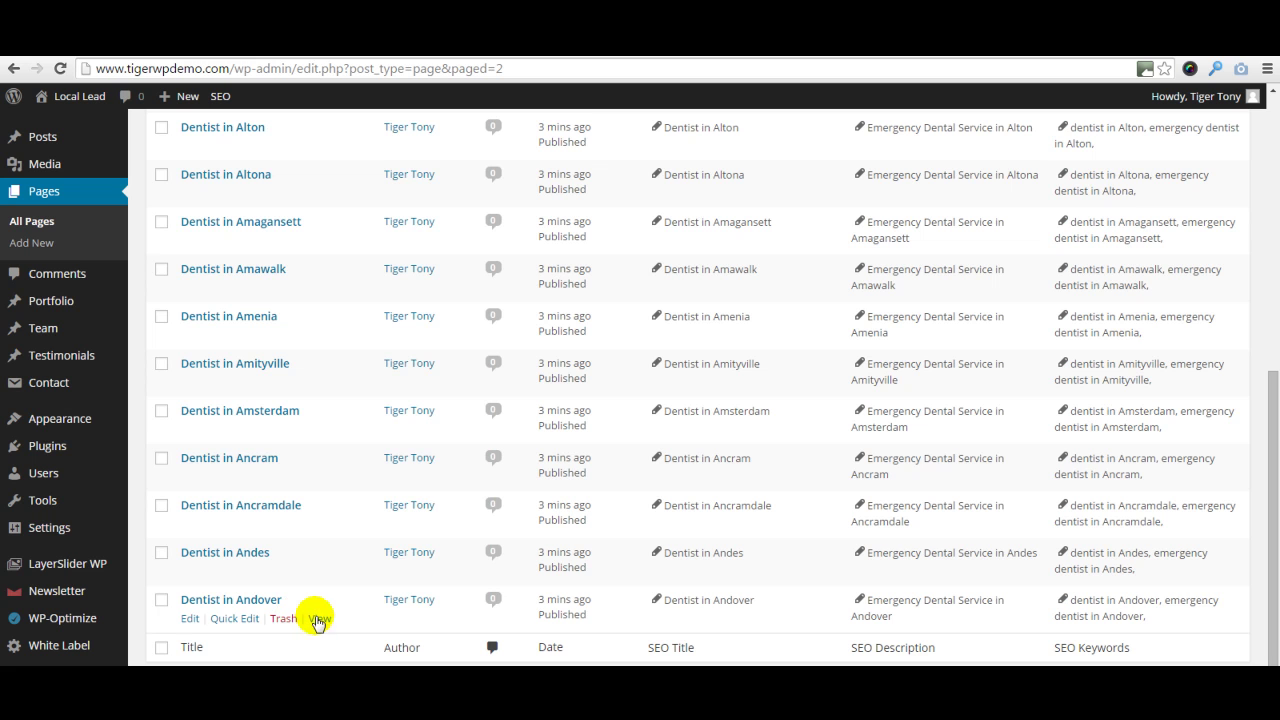
# Step: Open the generated "Dentist in Andover" page in a new browser tab and check the slug in its address
pyautogui.rightClick(317, 618)
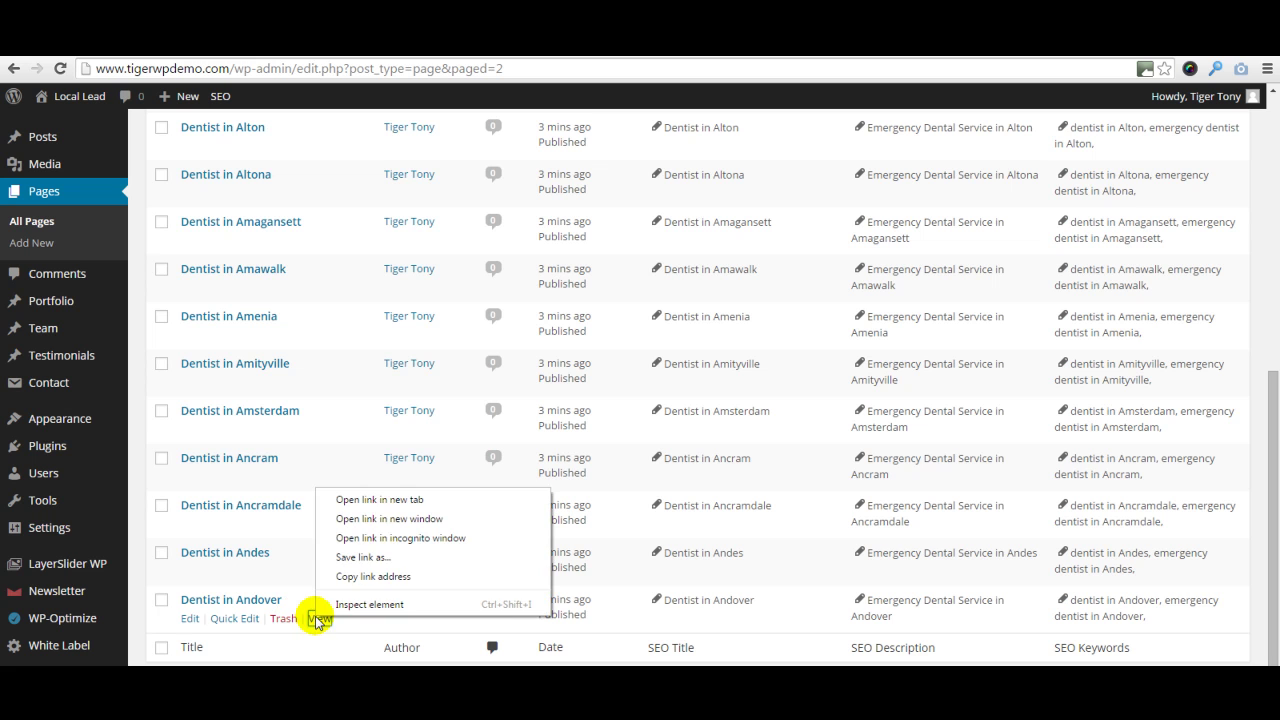
pyautogui.click(385, 500)
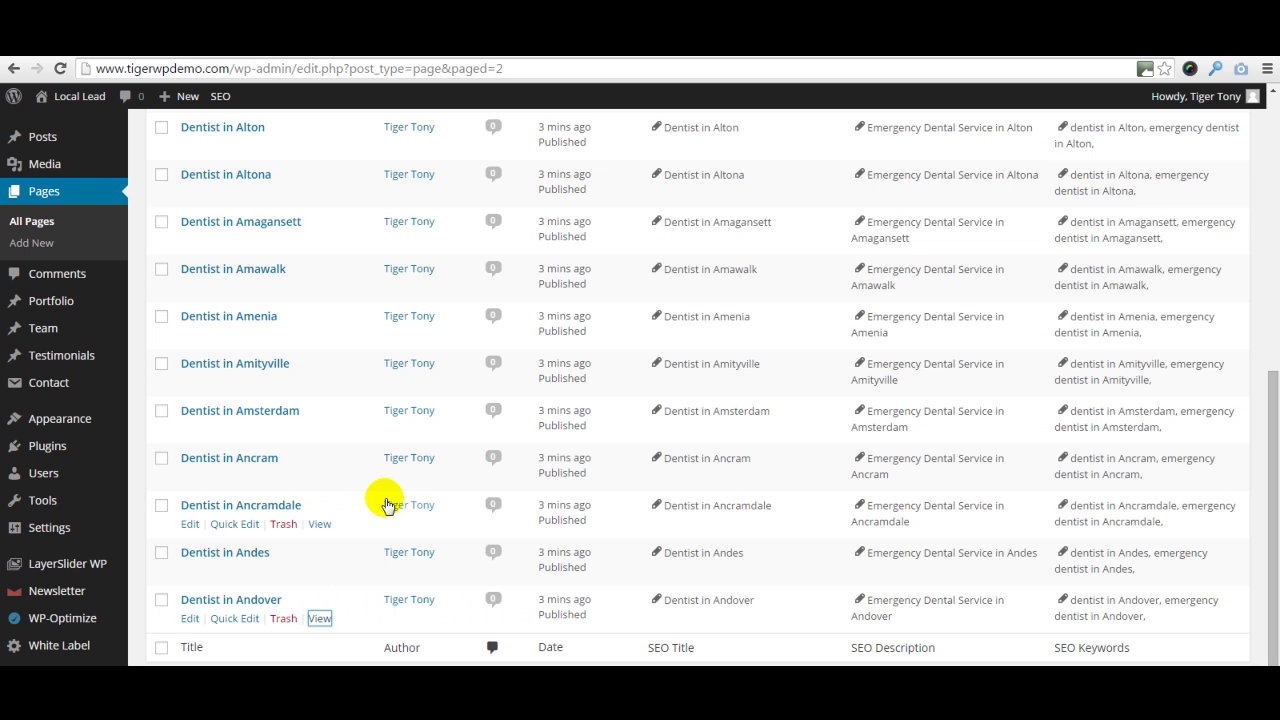
pyautogui.click(690, 47)
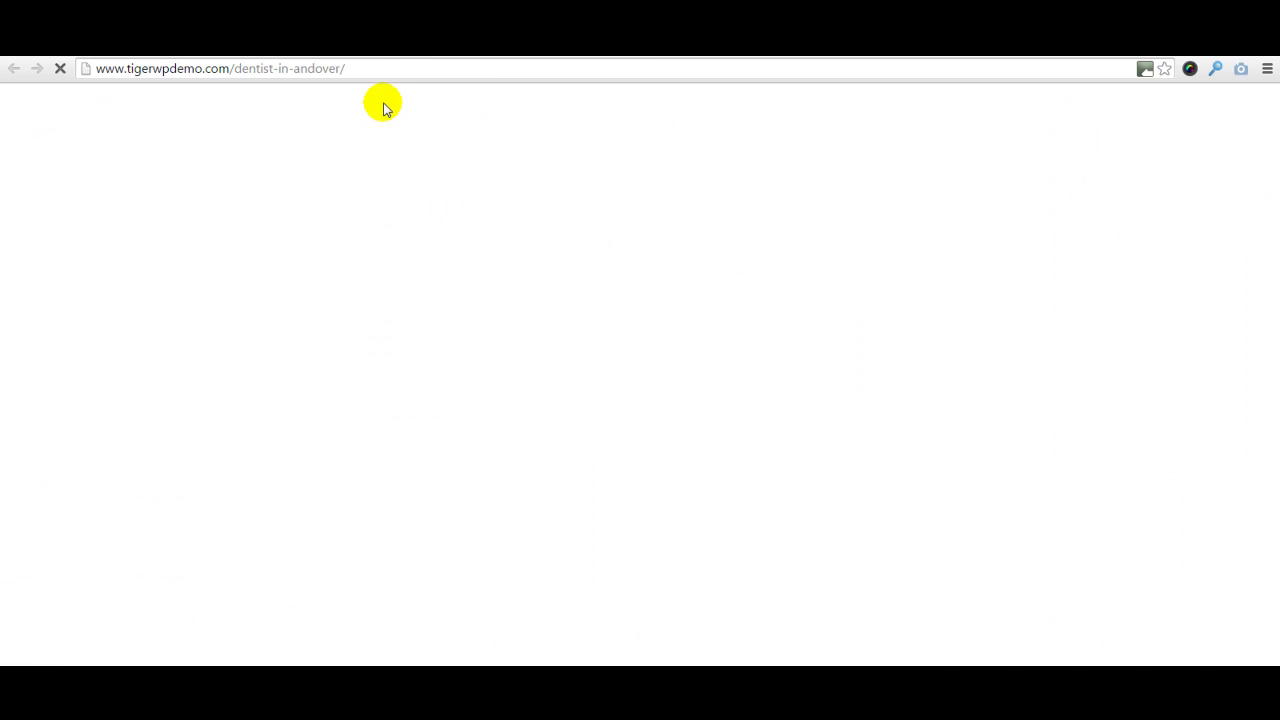
pyautogui.click(360, 71)
pyautogui.click(360, 72)
pyautogui.moveTo(357, 72); pyautogui.dragTo(231, 70)
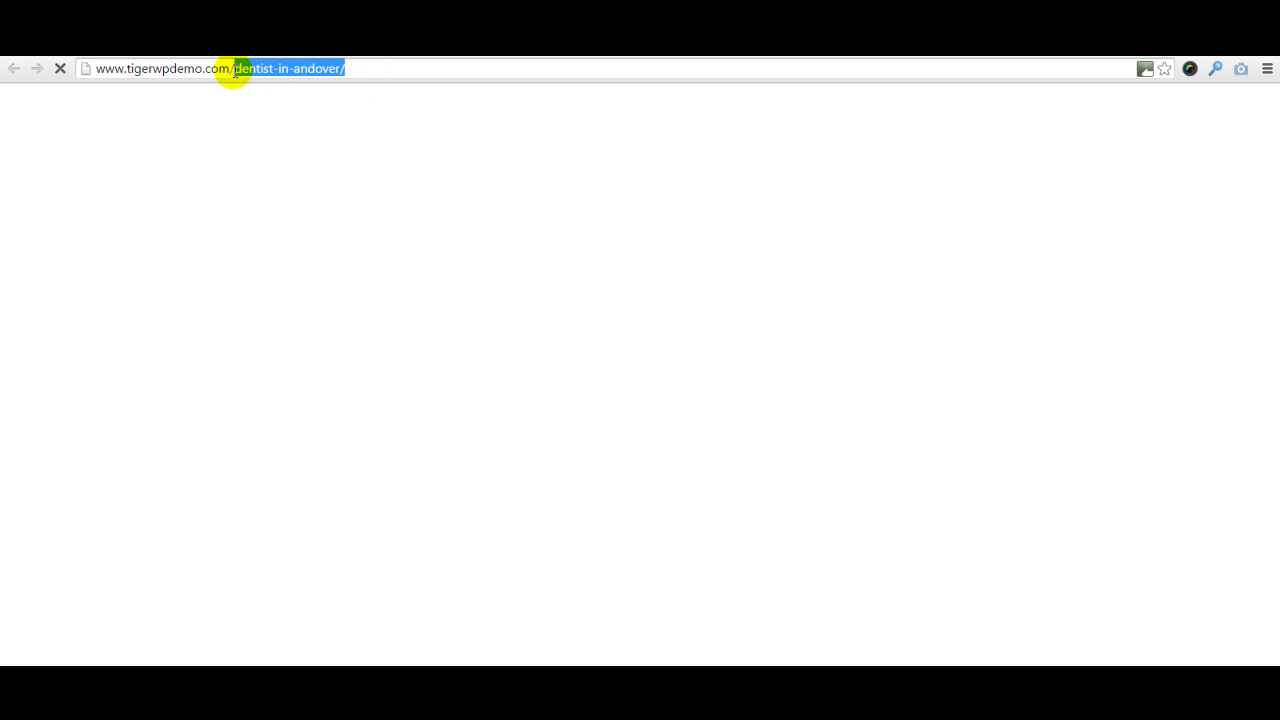
pyautogui.click(363, 68)
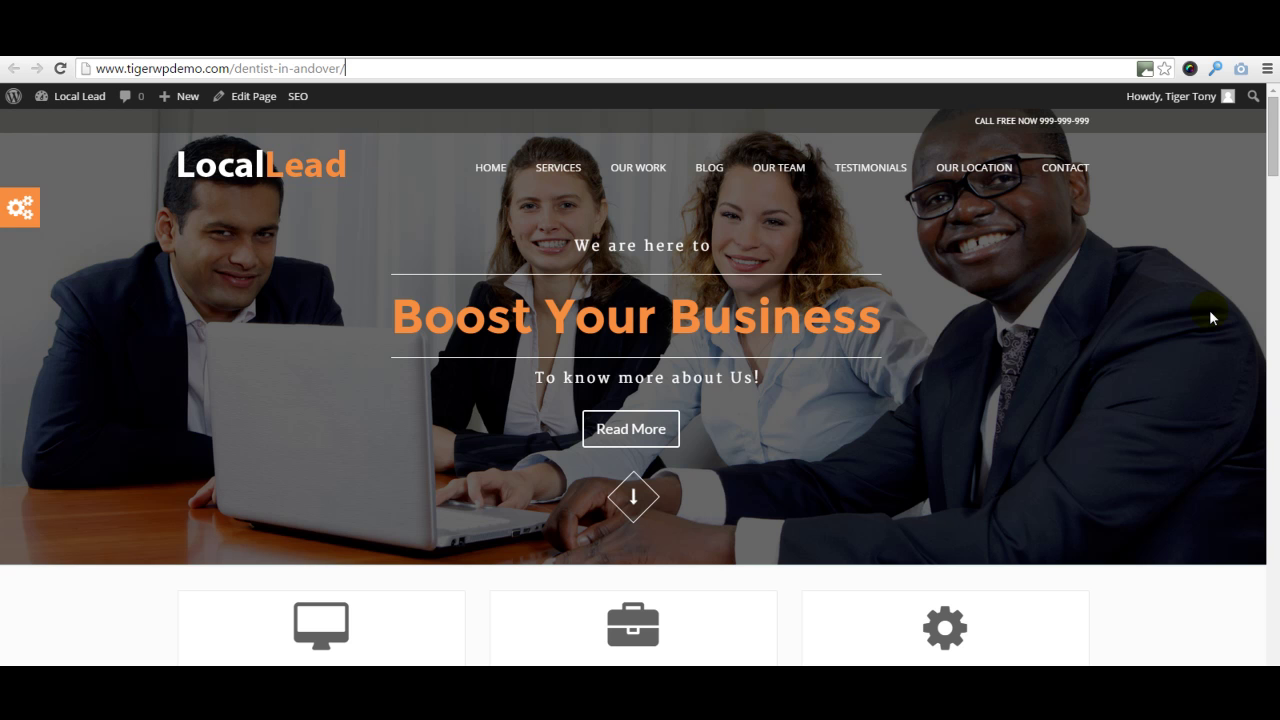
# Step: View the Andover page's source, search it for "meta" and examine the title tag
pyautogui.rightClick(1186, 614)
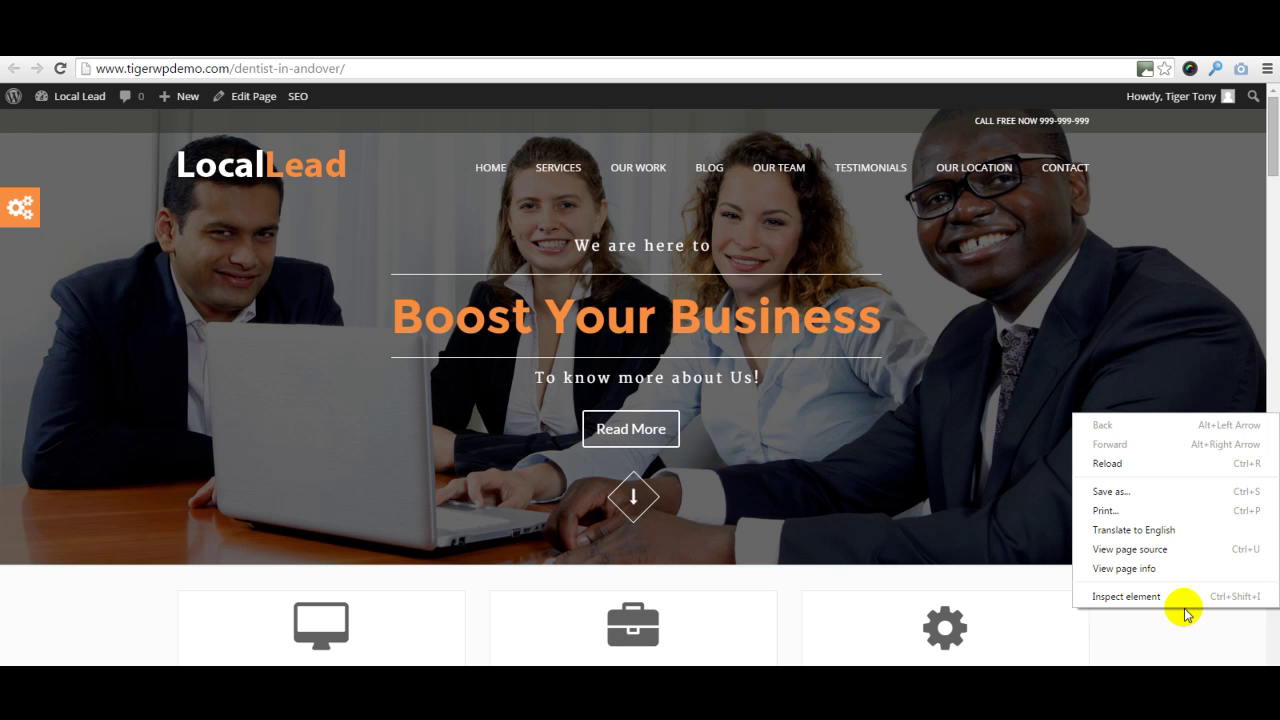
pyautogui.click(1157, 551)
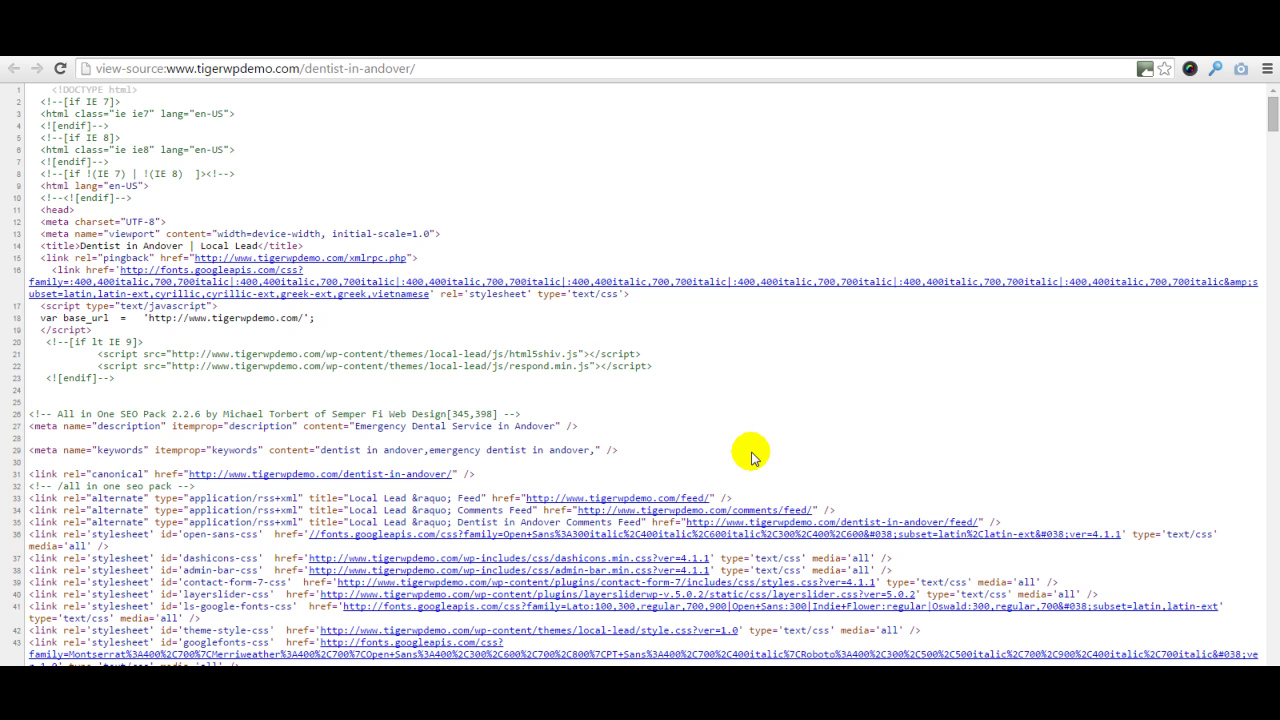
pyautogui.hotkey('ctrl', 'f')
pyautogui.write('meta')
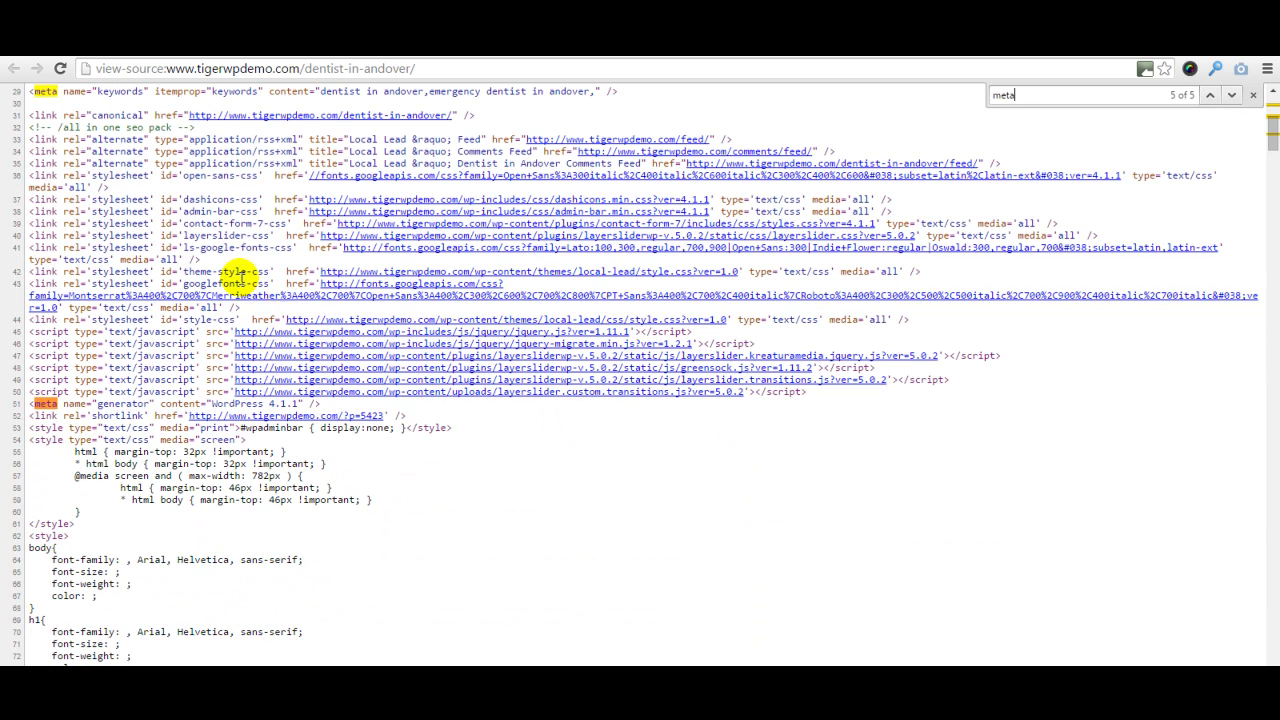
pyautogui.scroll(4, 555, 462)
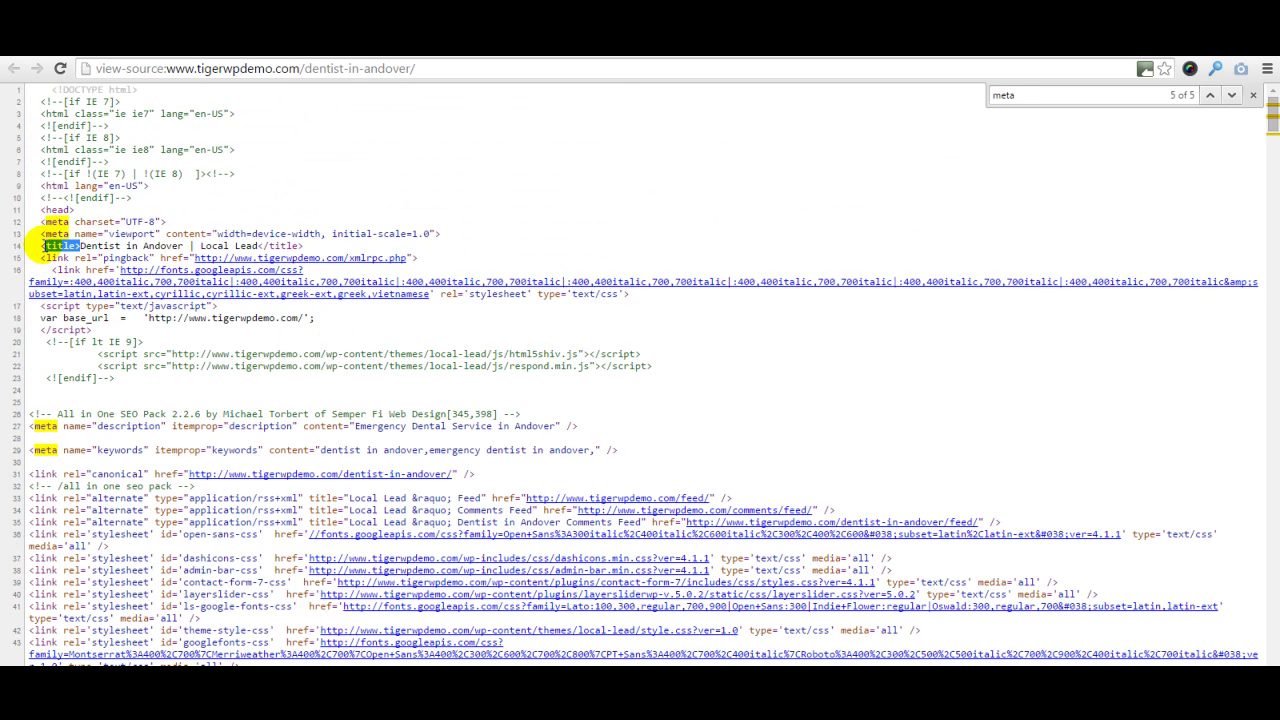
pyautogui.moveTo(80, 246); pyautogui.dragTo(183, 242)
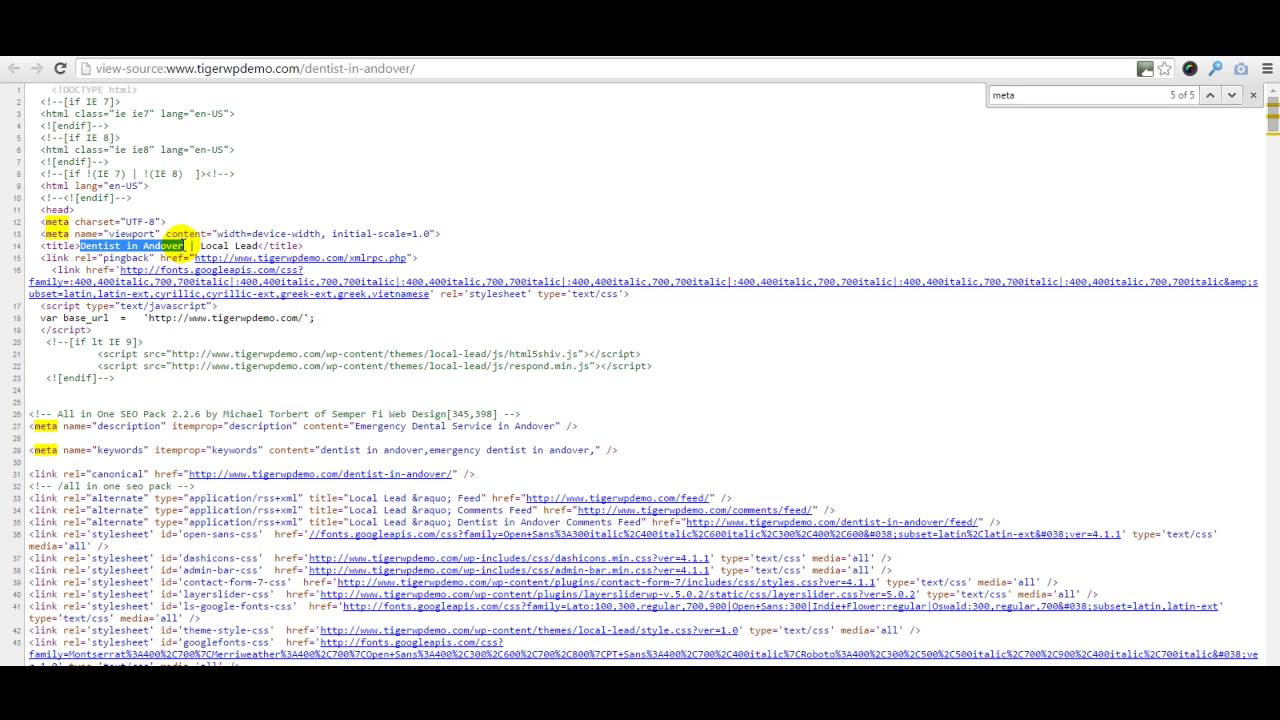
# Step: Compare the slug in the Andover page's address with the title text in its source
pyautogui.click(414, 68)
pyautogui.click(418, 68)
pyautogui.click(418, 68)
pyautogui.moveTo(418, 68); pyautogui.dragTo(302, 72)
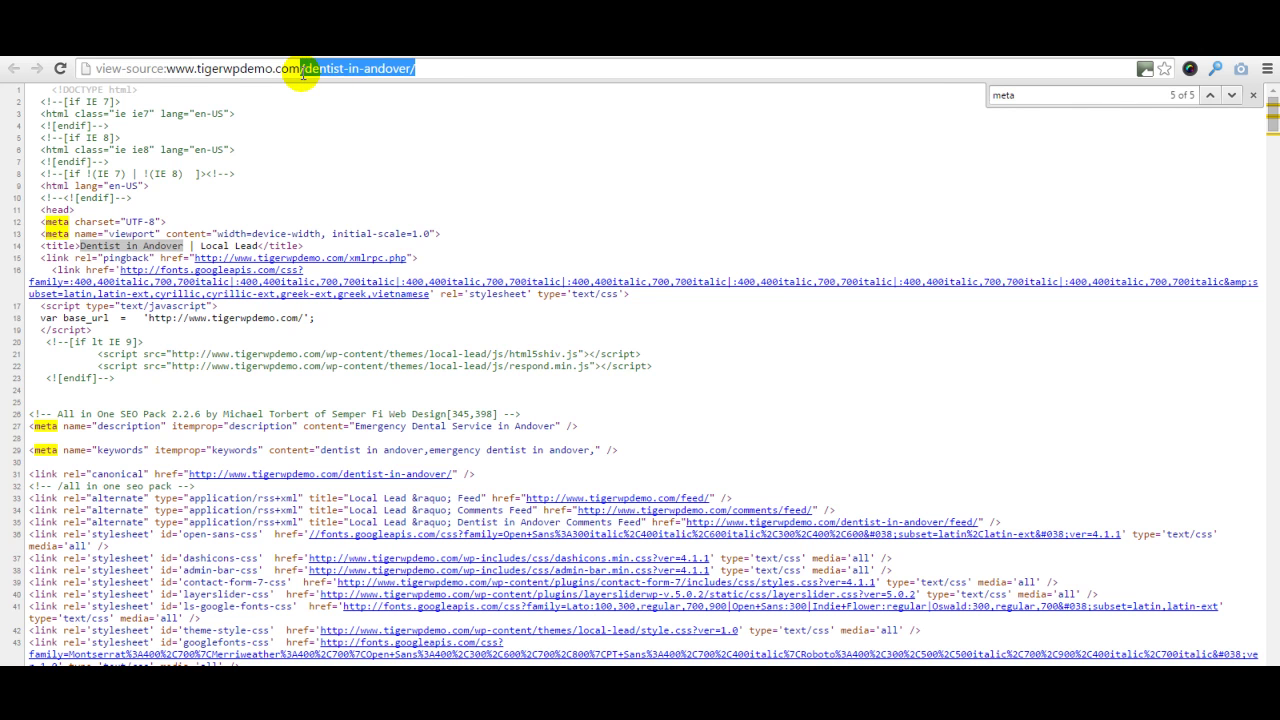
pyautogui.click(430, 66)
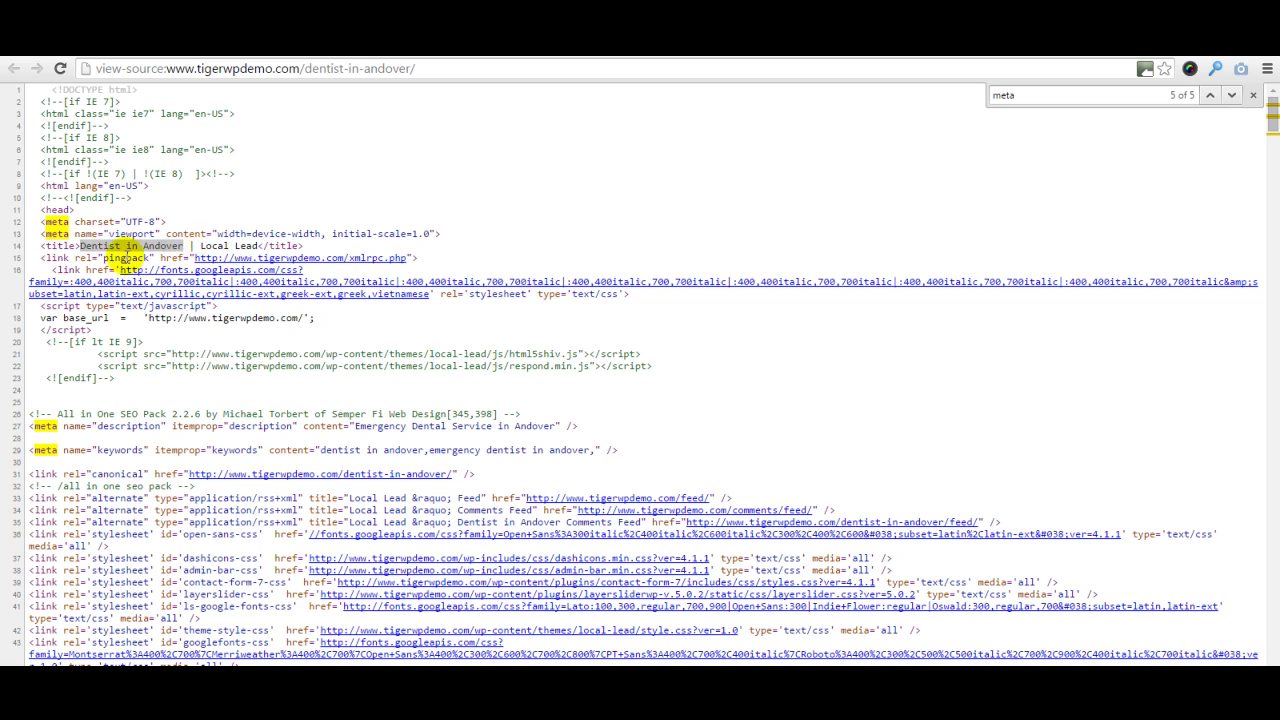
pyautogui.click(161, 247)
pyautogui.moveTo(187, 246); pyautogui.dragTo(80, 246)
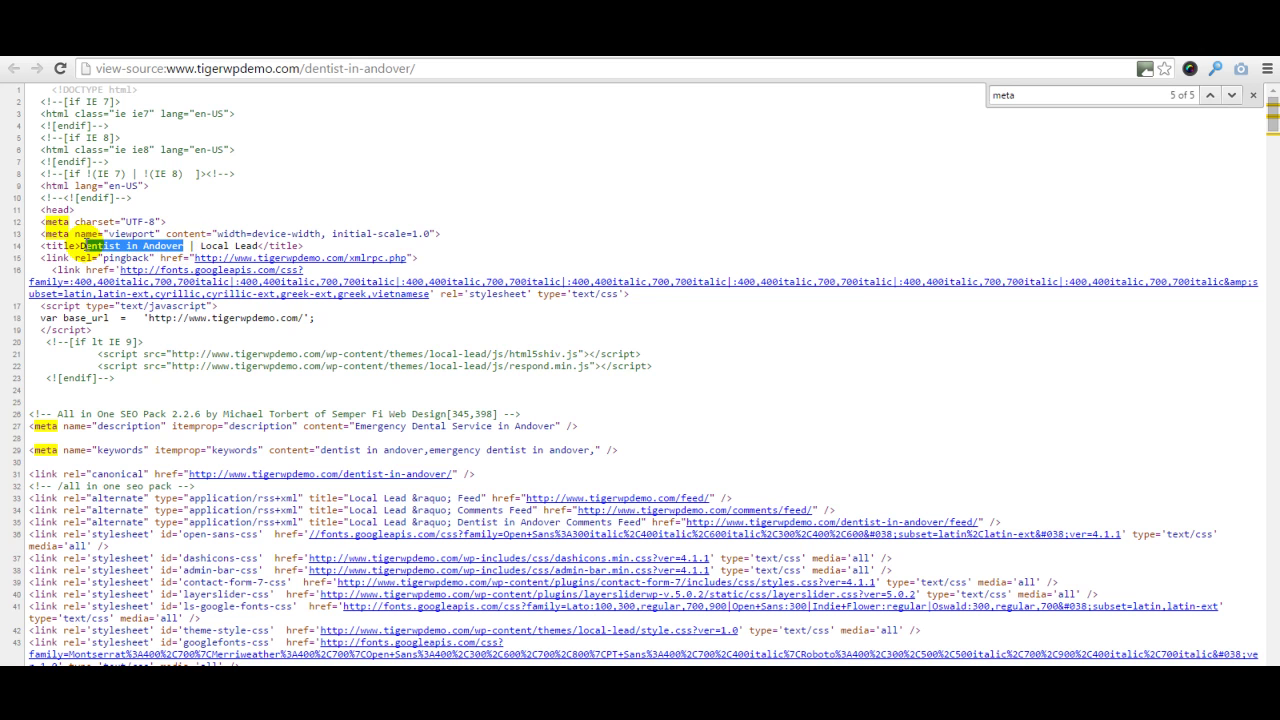
# Step: Examine the All in One SEO meta description and meta keywords in the Andover page's source
pyautogui.click(275, 340)
pyautogui.moveTo(57, 414); pyautogui.dragTo(160, 414)
pyautogui.click(263, 427)
pyautogui.doubleClick(260, 426)
pyautogui.moveTo(356, 426); pyautogui.dragTo(563, 429)
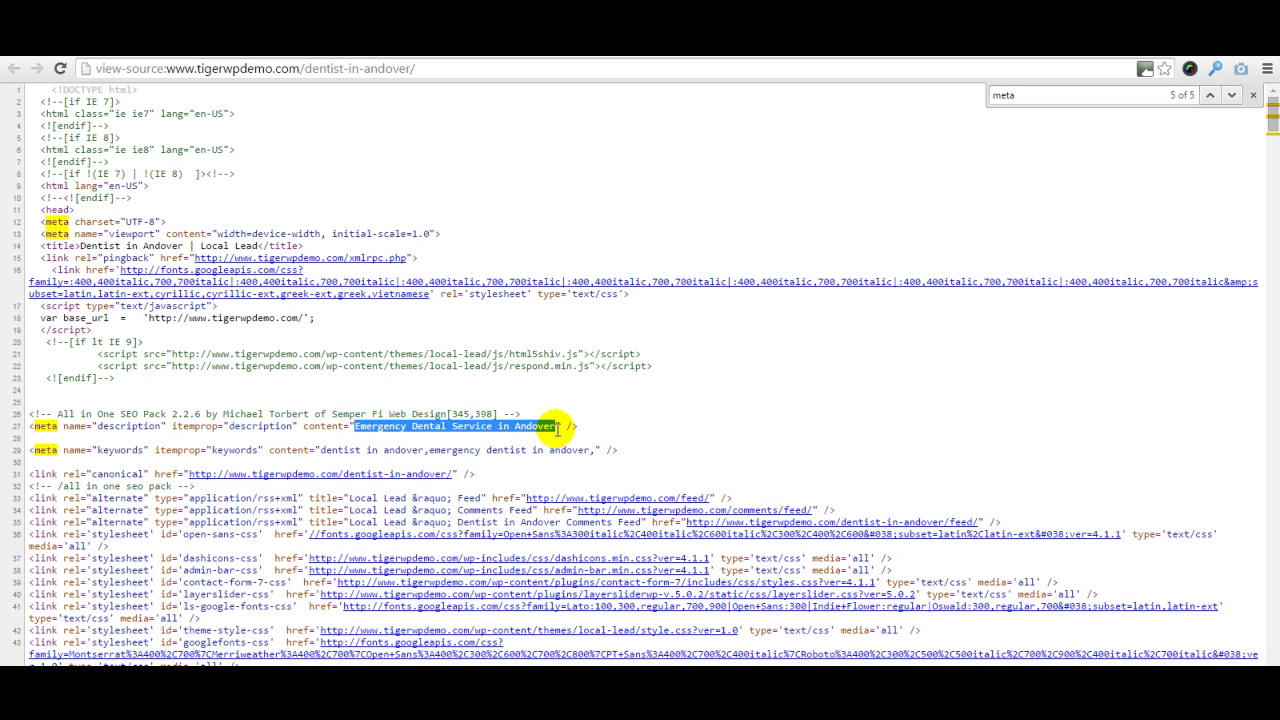
pyautogui.click(651, 429)
pyautogui.doubleClick(228, 450)
pyautogui.click(408, 448)
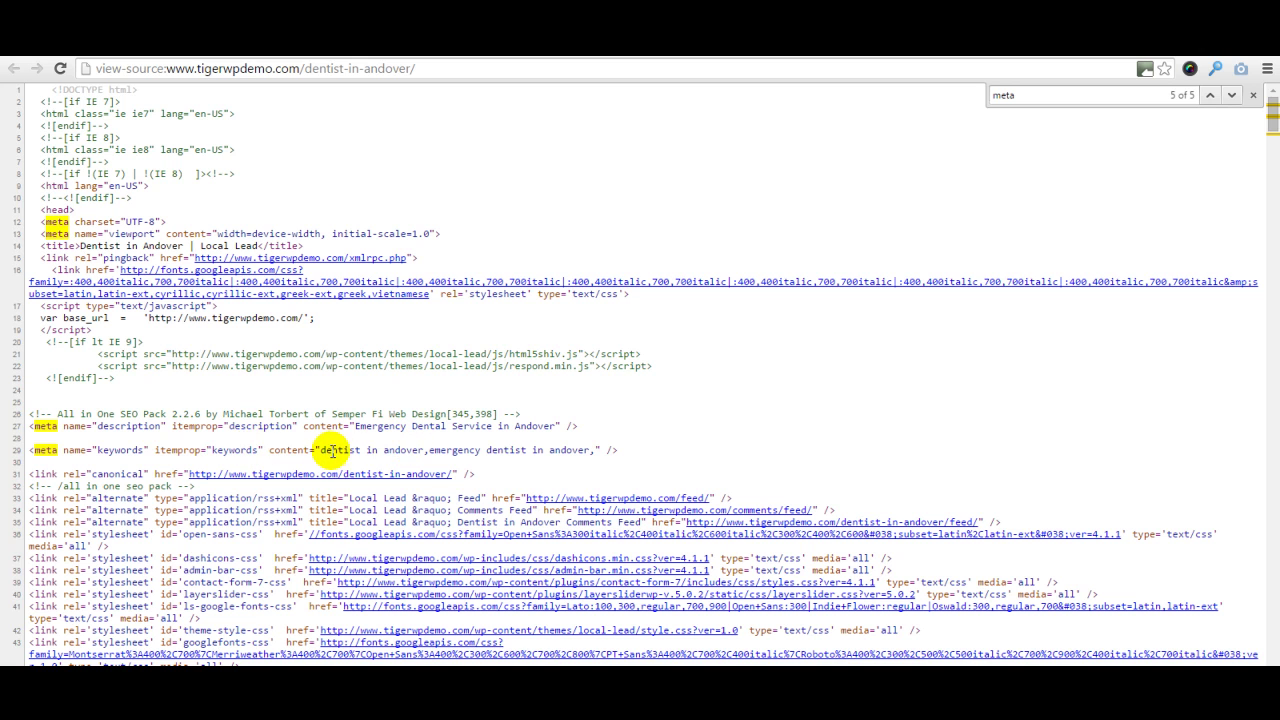
pyautogui.moveTo(321, 450); pyautogui.dragTo(597, 450)
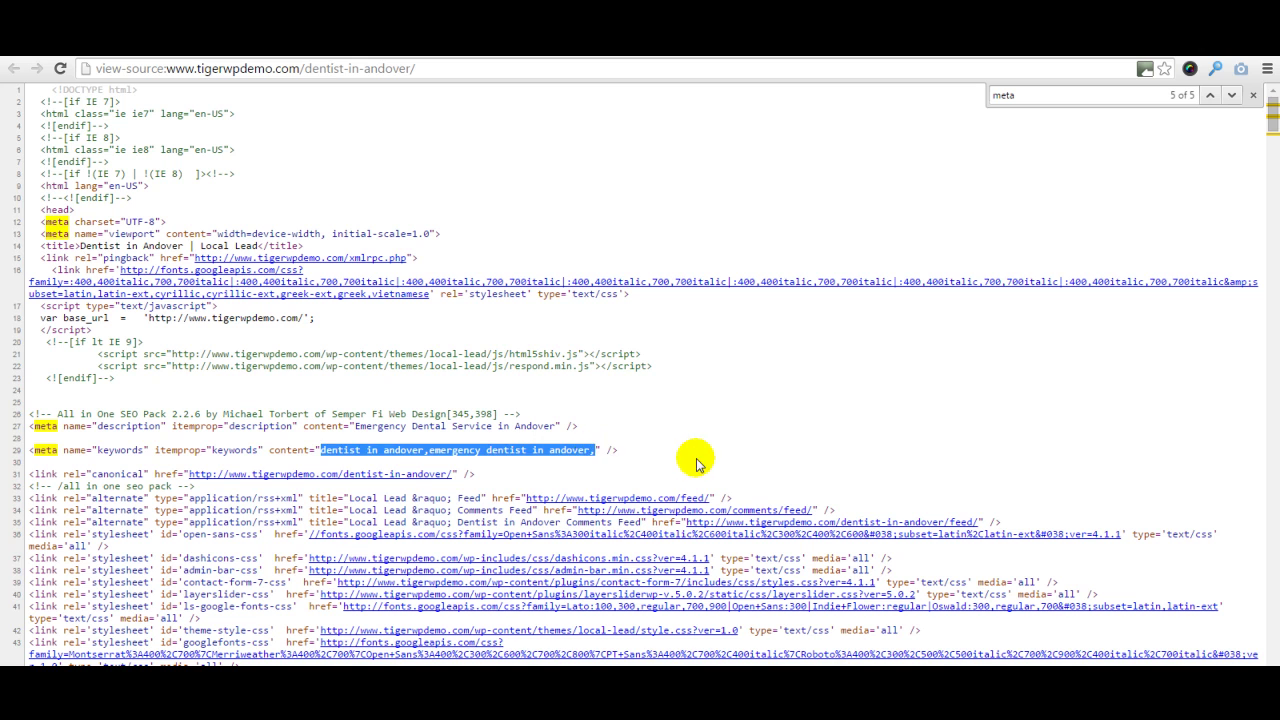
pyautogui.click(697, 463)
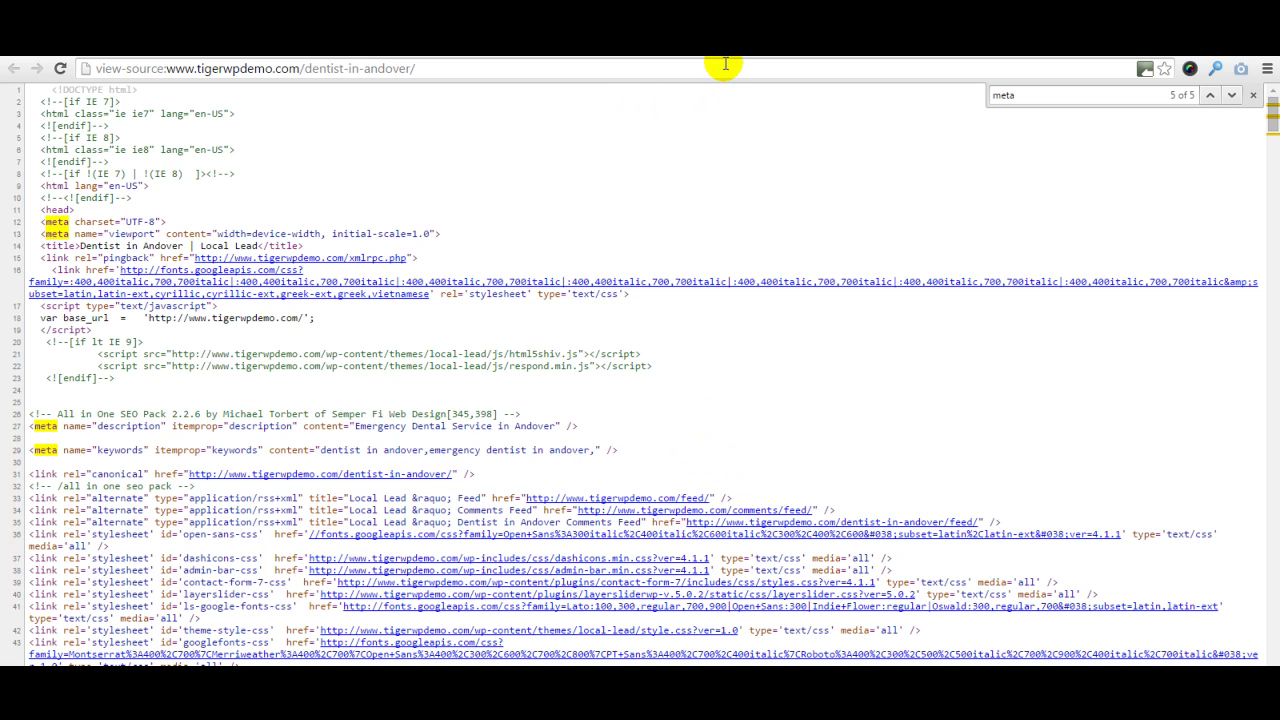
# Step: Close the Andover page and its source view to return to the page list in the WordPress admin
pyautogui.hotkey('ctrl', 'w')
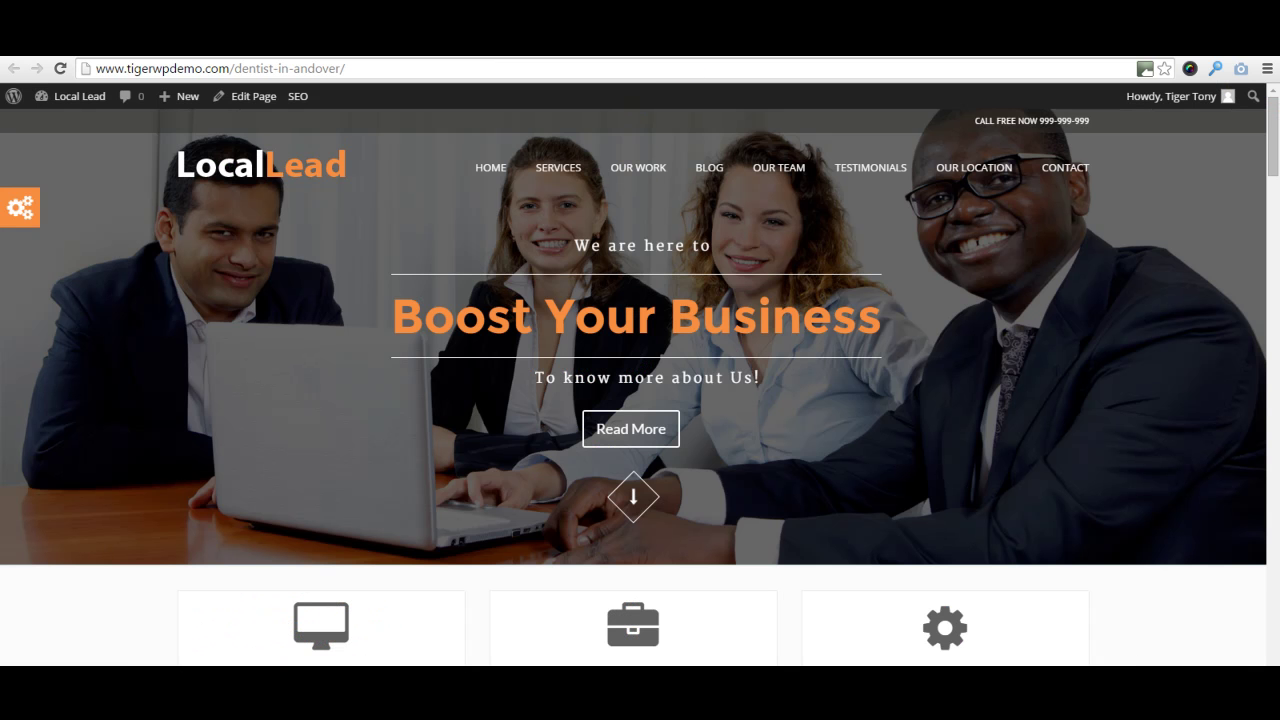
pyautogui.hotkey('ctrl', 'w')
pyautogui.scroll(10, 1028, 475)
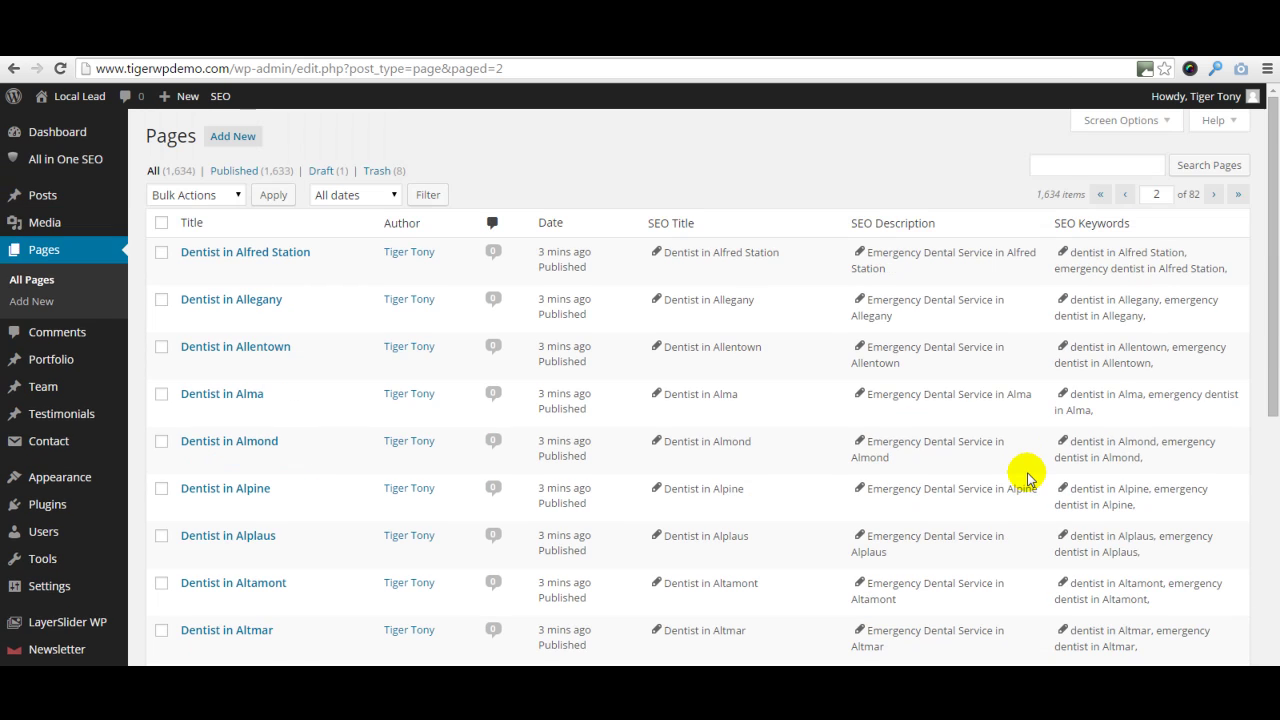
# Step: Open the "Dentist in Annandale On Hudson" page from the third list page in a new browser tab
pyautogui.click(1213, 194)
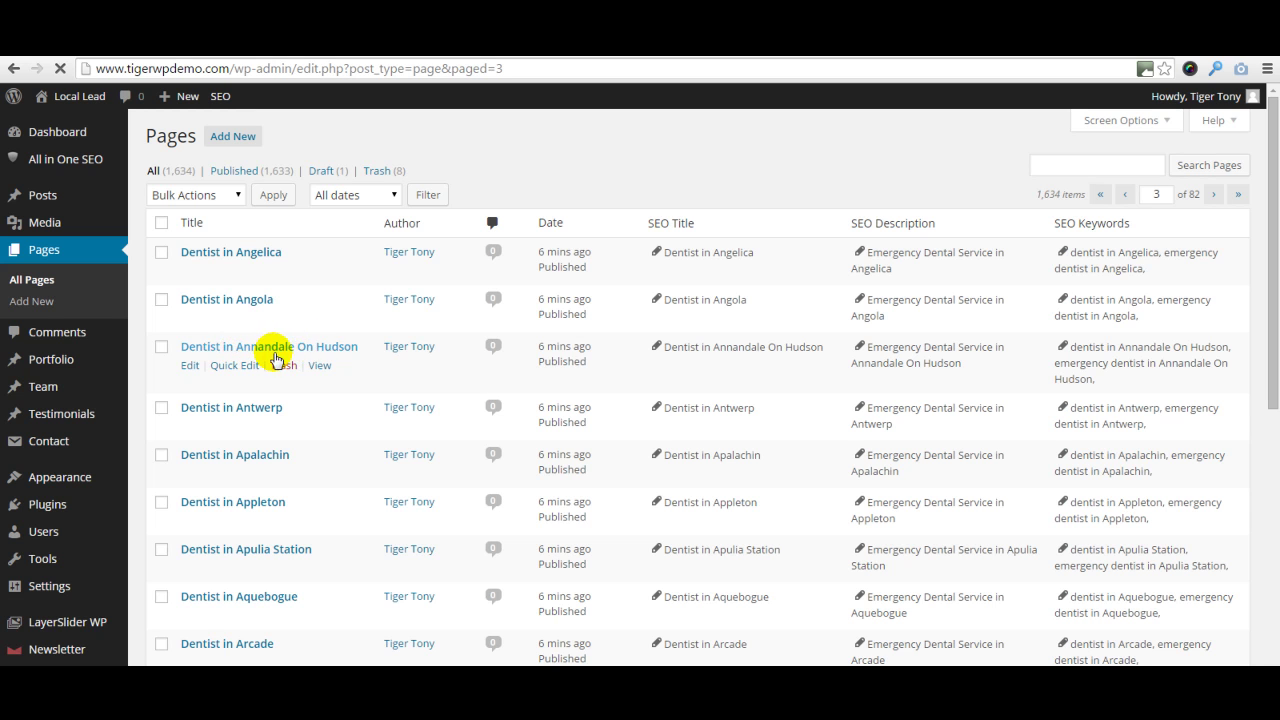
pyautogui.rightClick(322, 372)
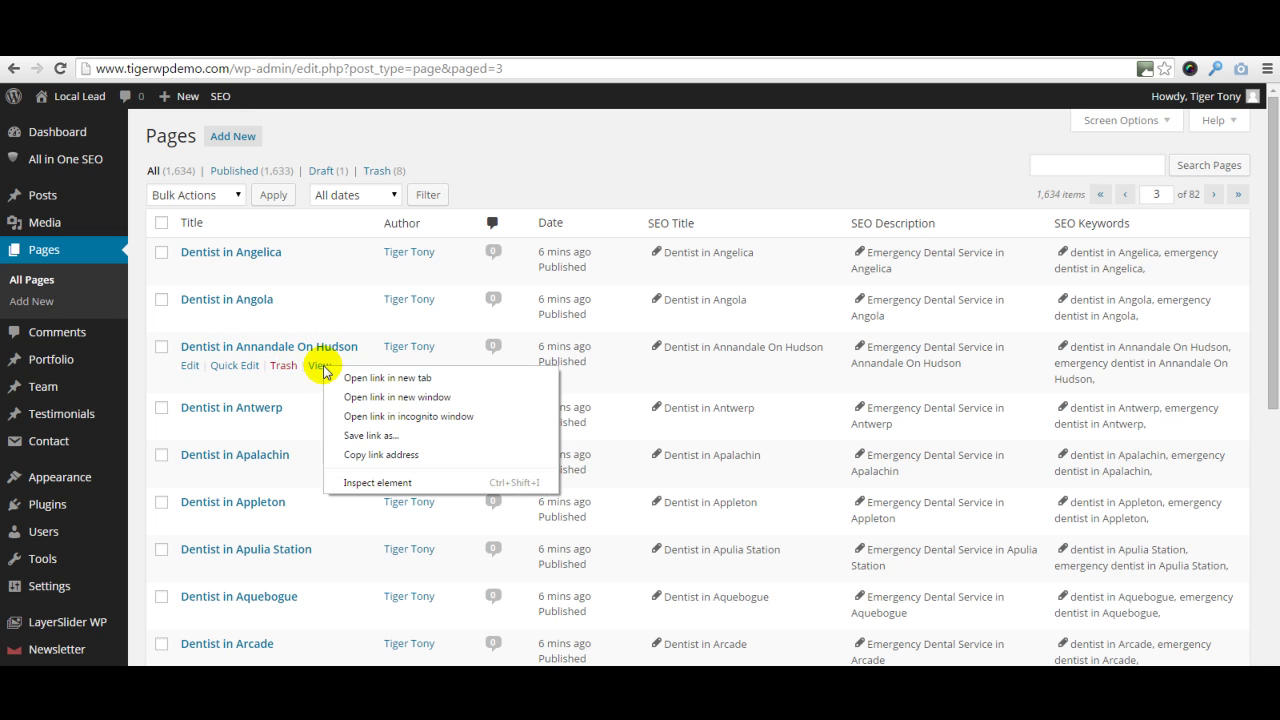
pyautogui.click(358, 378)
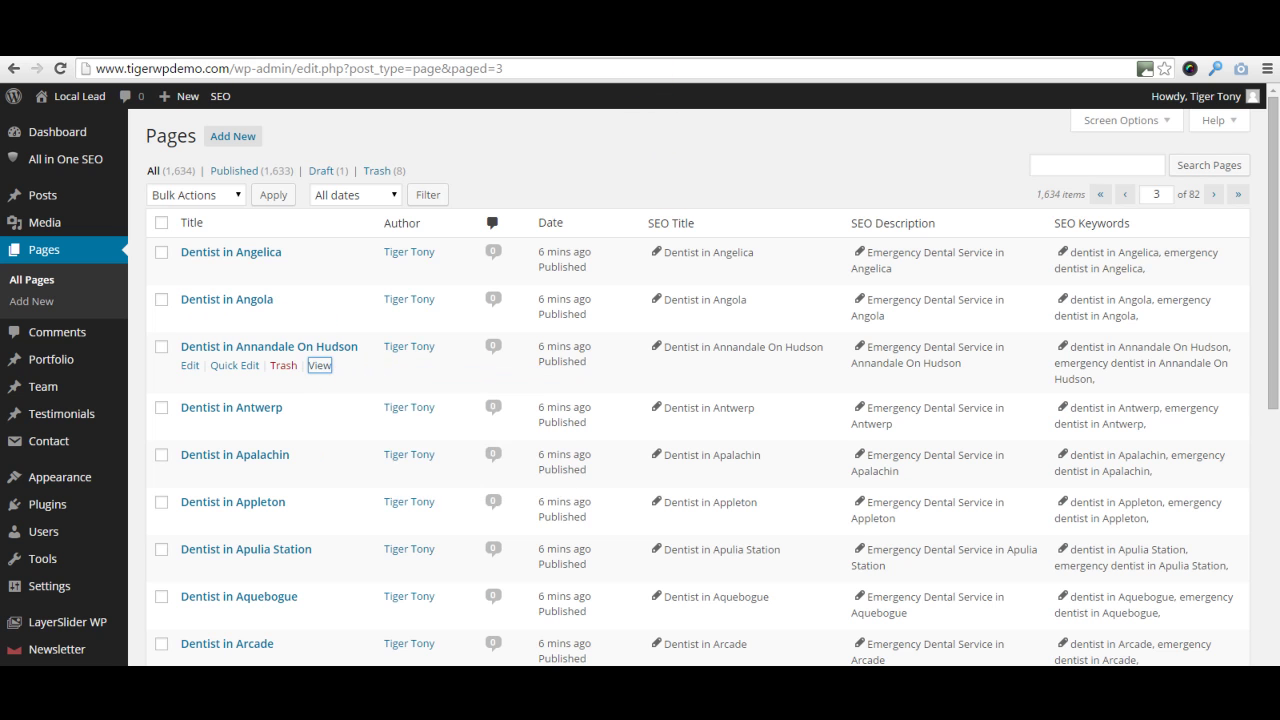
pyautogui.hotkey('ctrl', 'Tab')
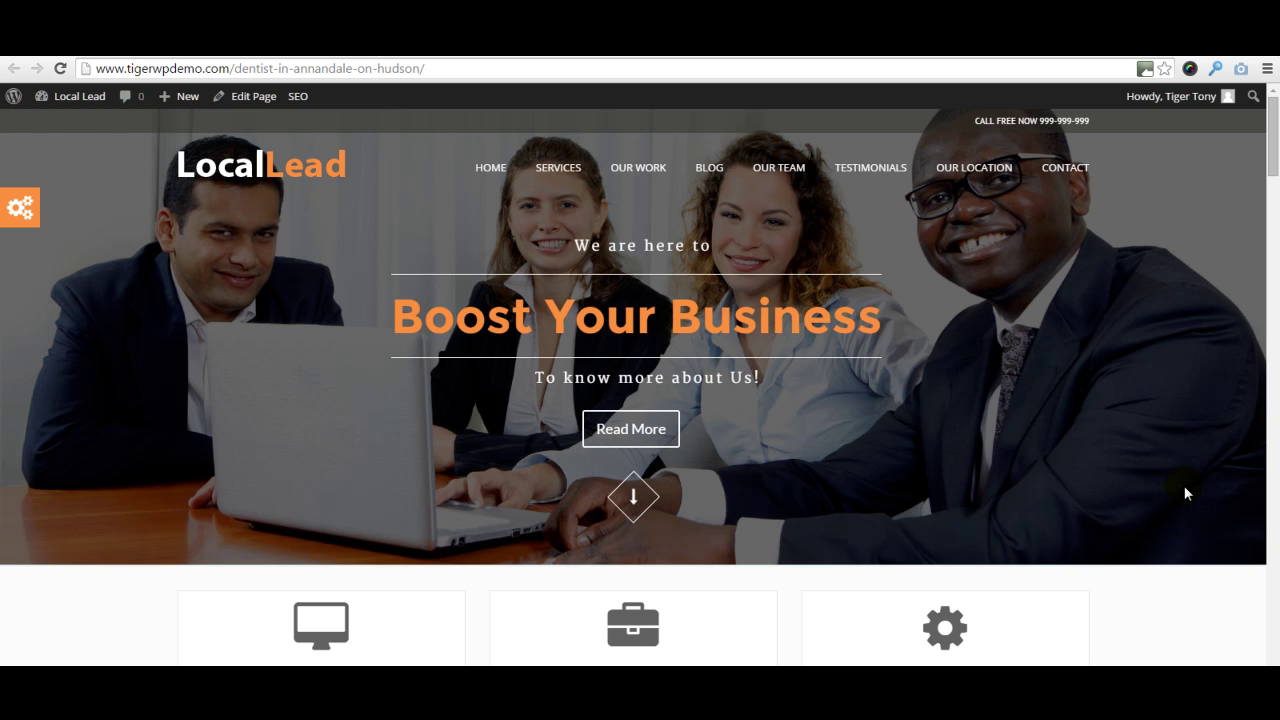
# Step: View the source of the Annandale On Hudson page and check the slug in its address
pyautogui.moveTo(1274, 130); pyautogui.dragTo(1083, 157)
pyautogui.rightClick(1126, 606)
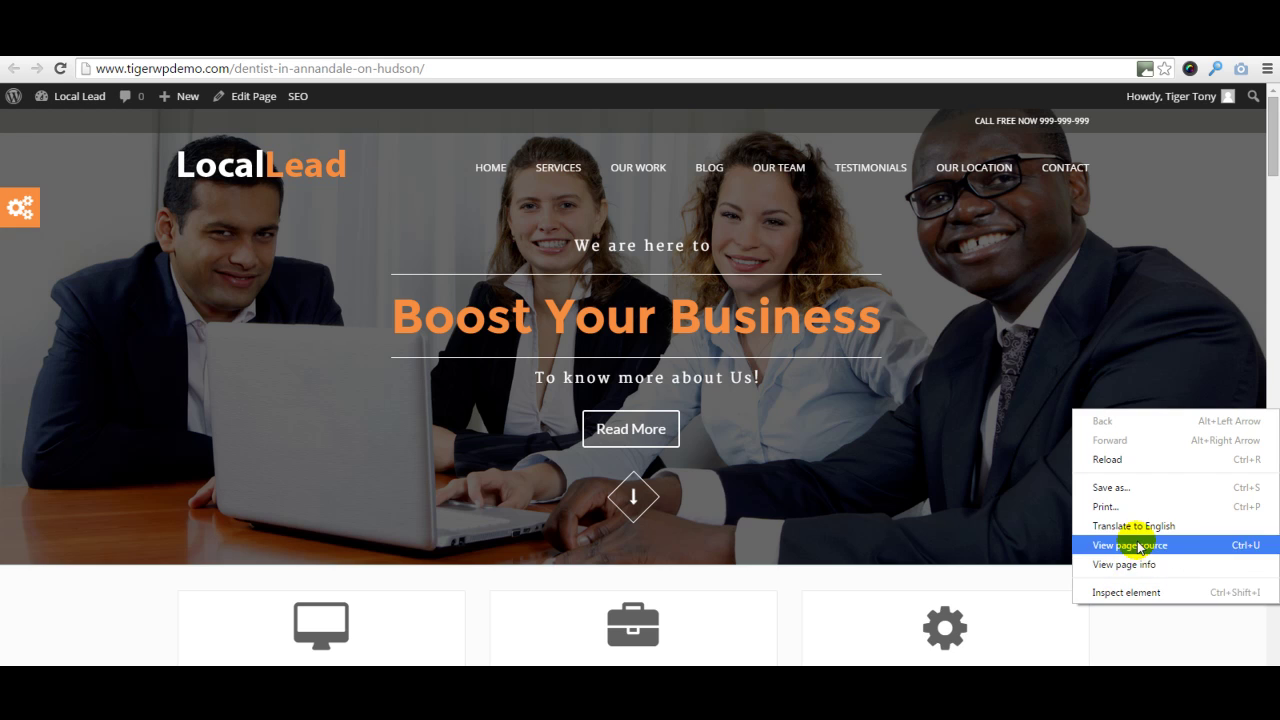
pyautogui.click(1108, 534)
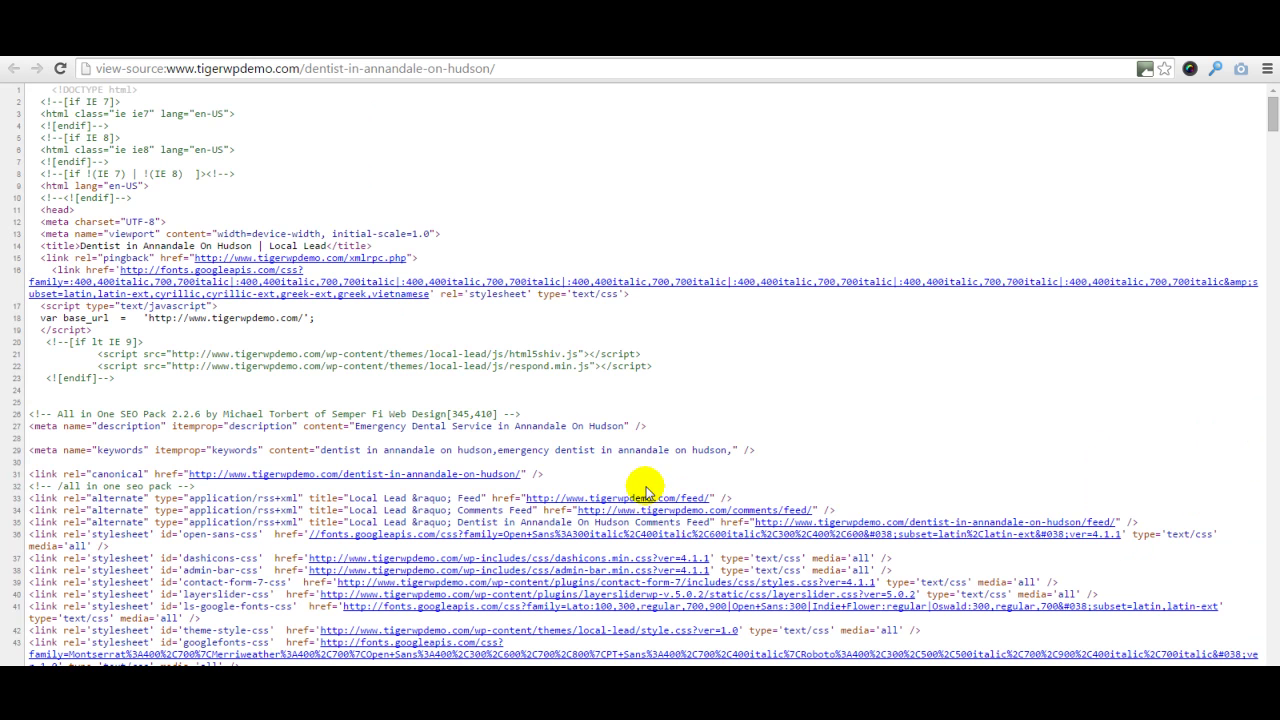
pyautogui.click(506, 69)
pyautogui.click(506, 69)
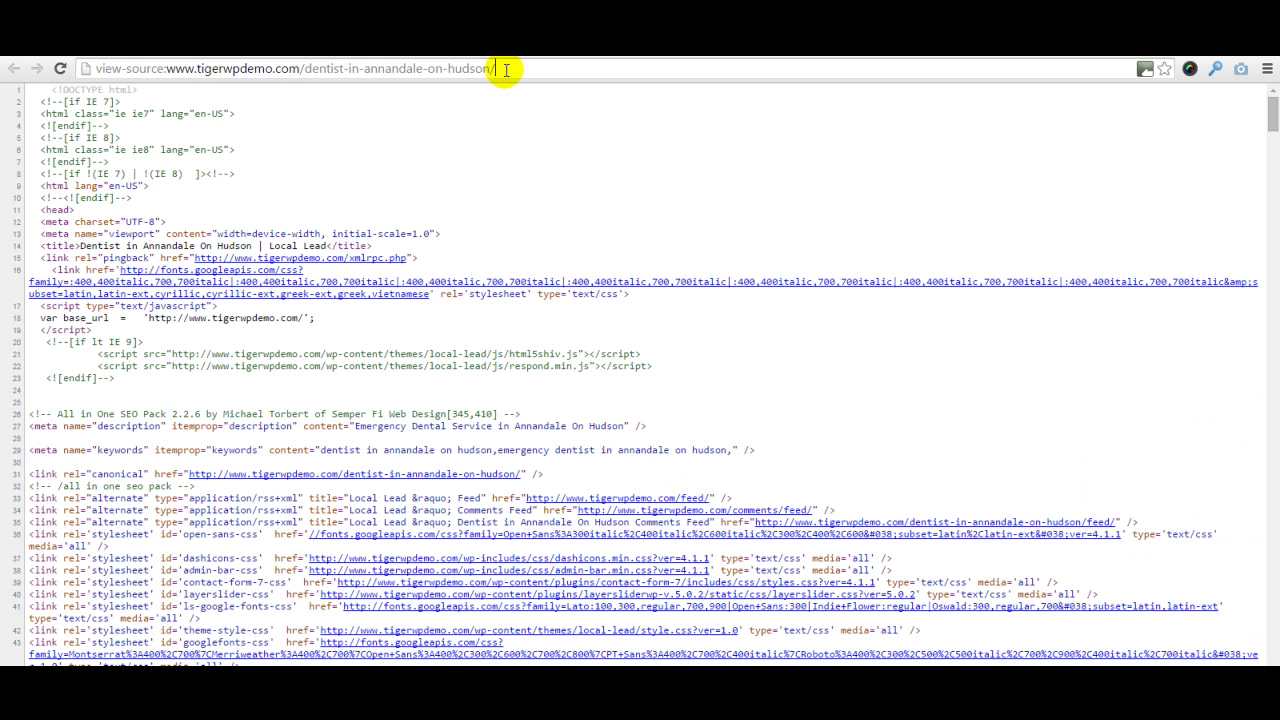
pyautogui.moveTo(506, 69); pyautogui.dragTo(302, 69)
pyautogui.click(510, 69)
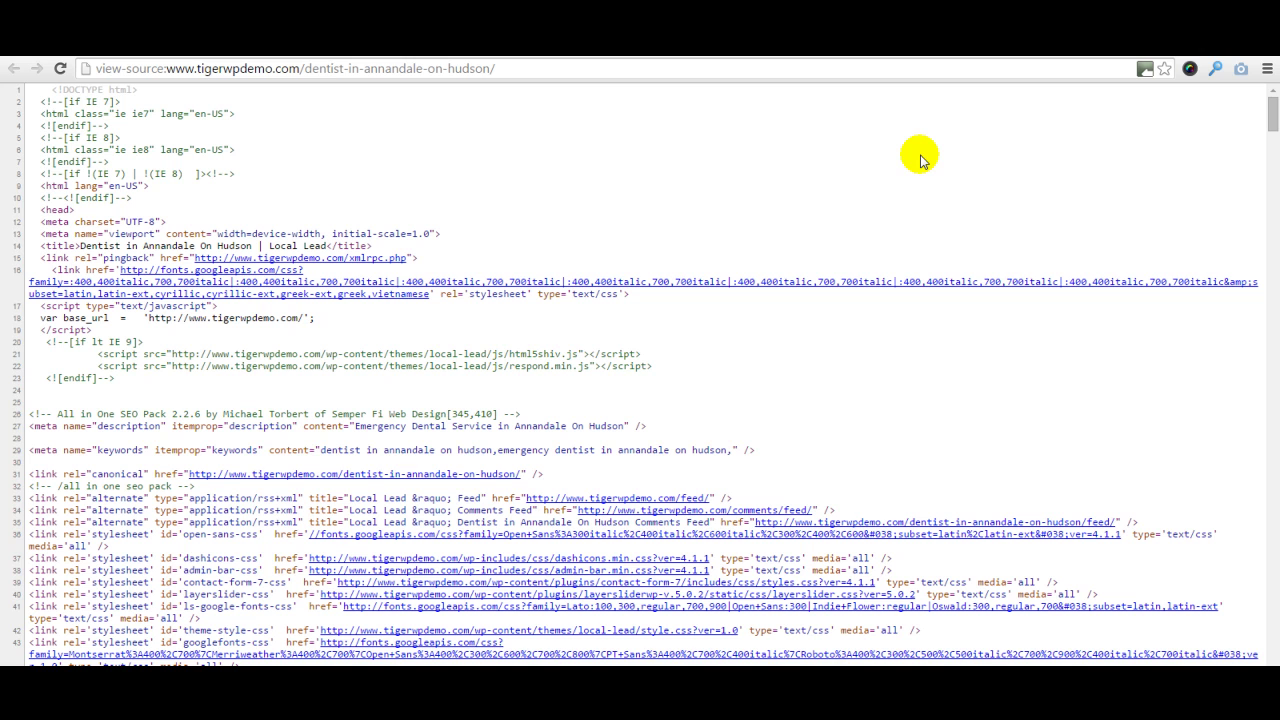
# Step: Search the page source for "meta" and check the page name in the title tag
pyautogui.hotkey('ctrl', 'f')
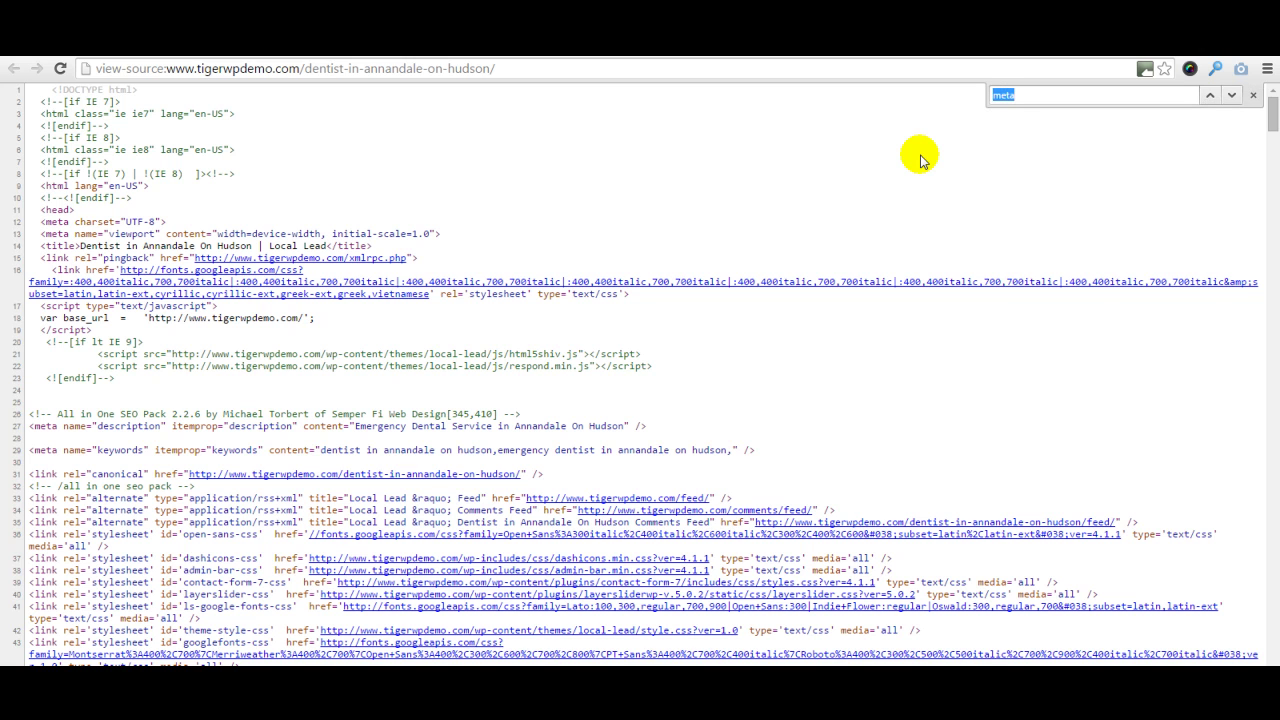
pyautogui.click(1037, 96)
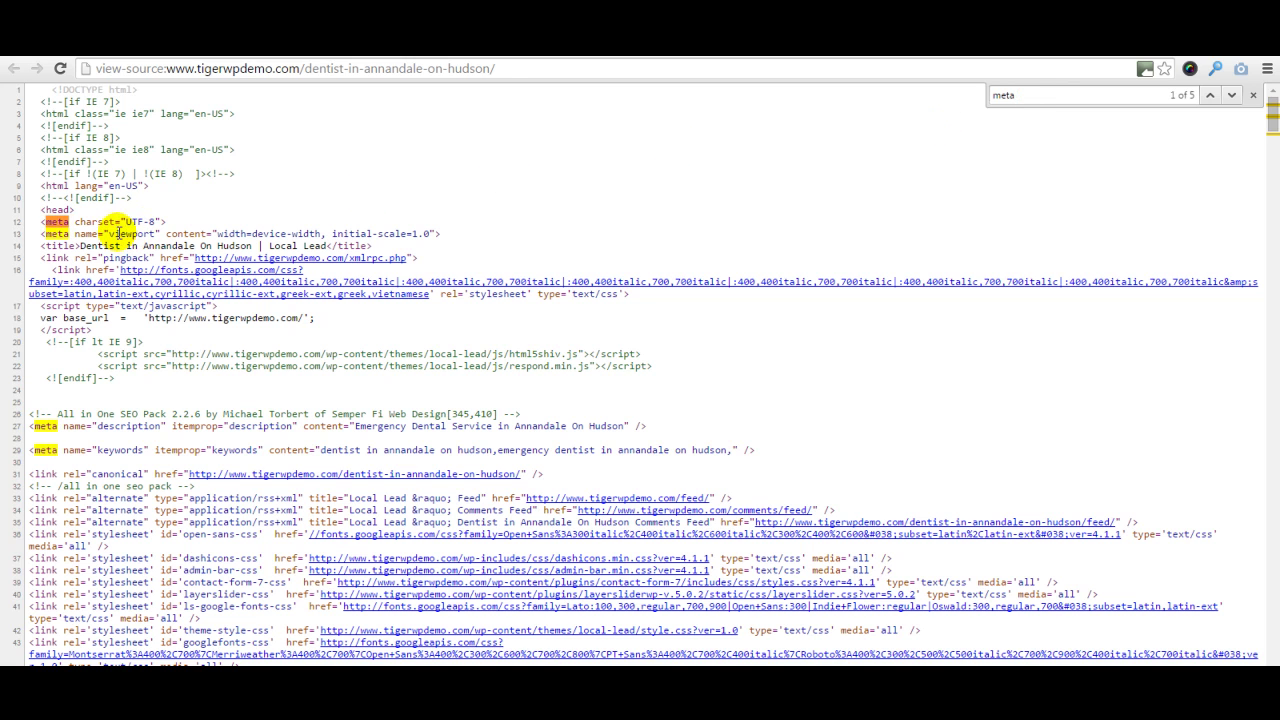
pyautogui.moveTo(78, 245); pyautogui.dragTo(228, 238)
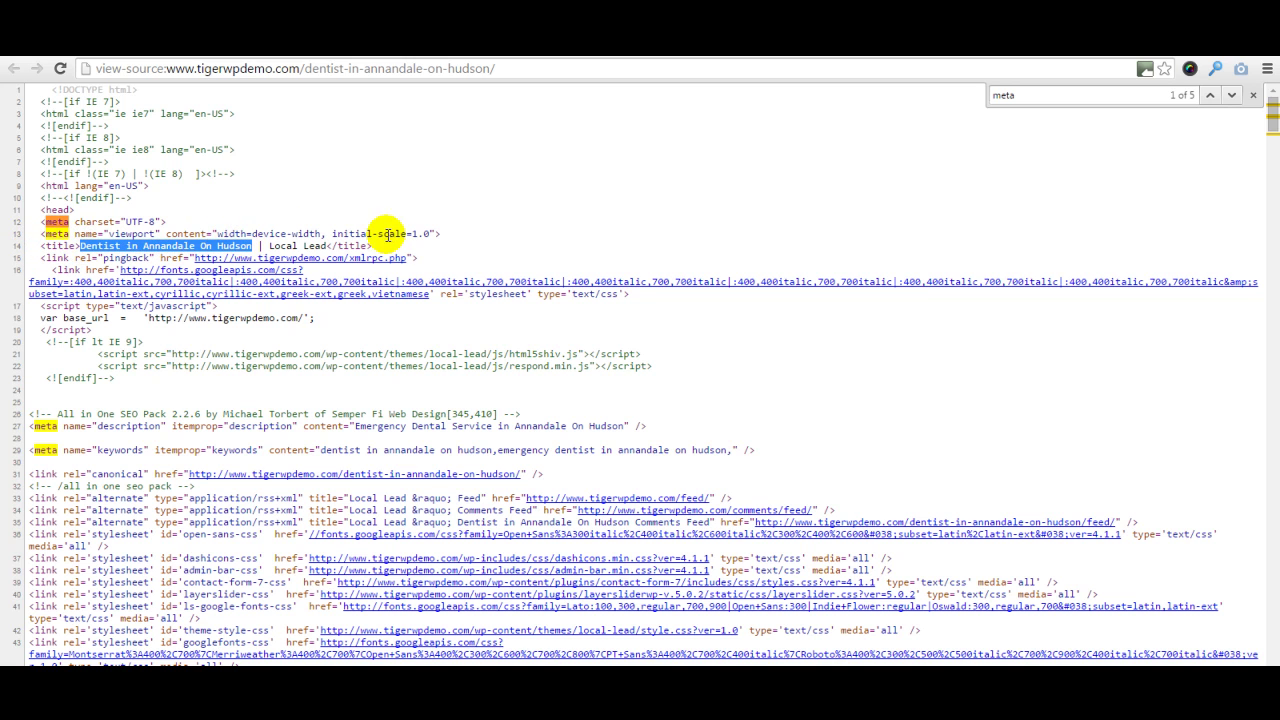
pyautogui.click(280, 408)
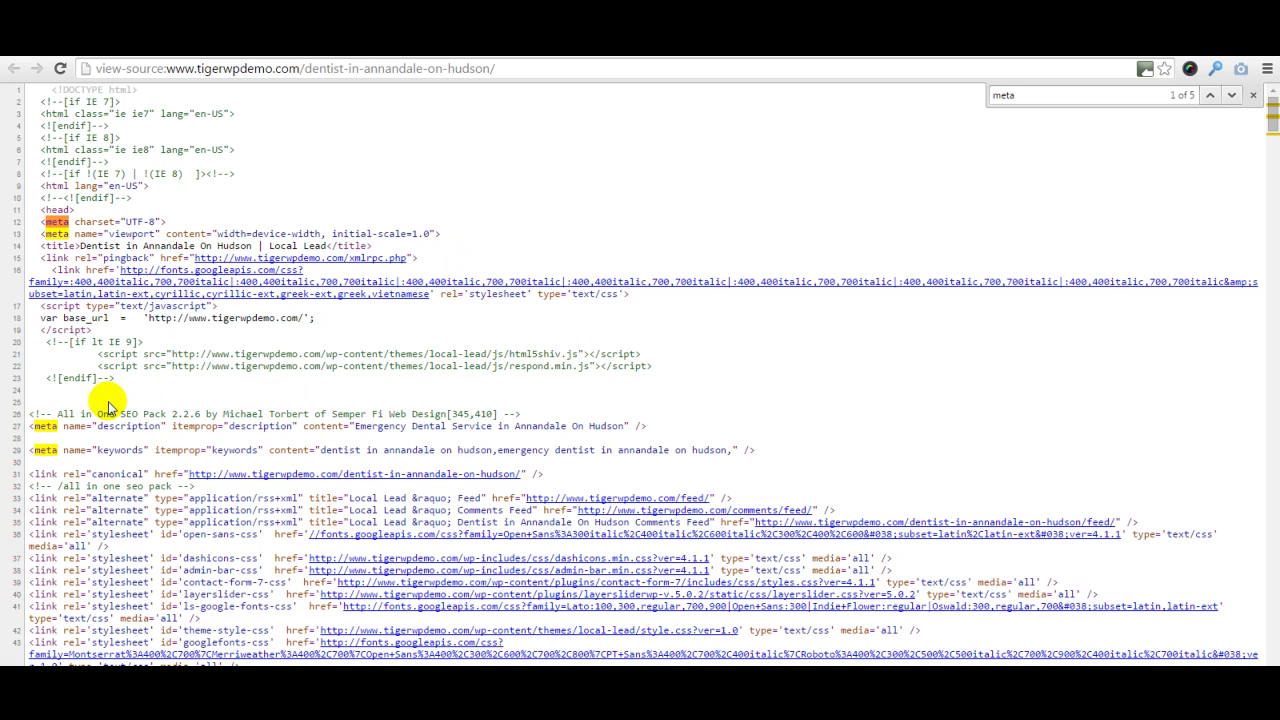
# Step: Examine the All in One SEO Pack comment and the meta description content in the Annandale On Hudson source
pyautogui.moveTo(60, 413); pyautogui.dragTo(174, 413)
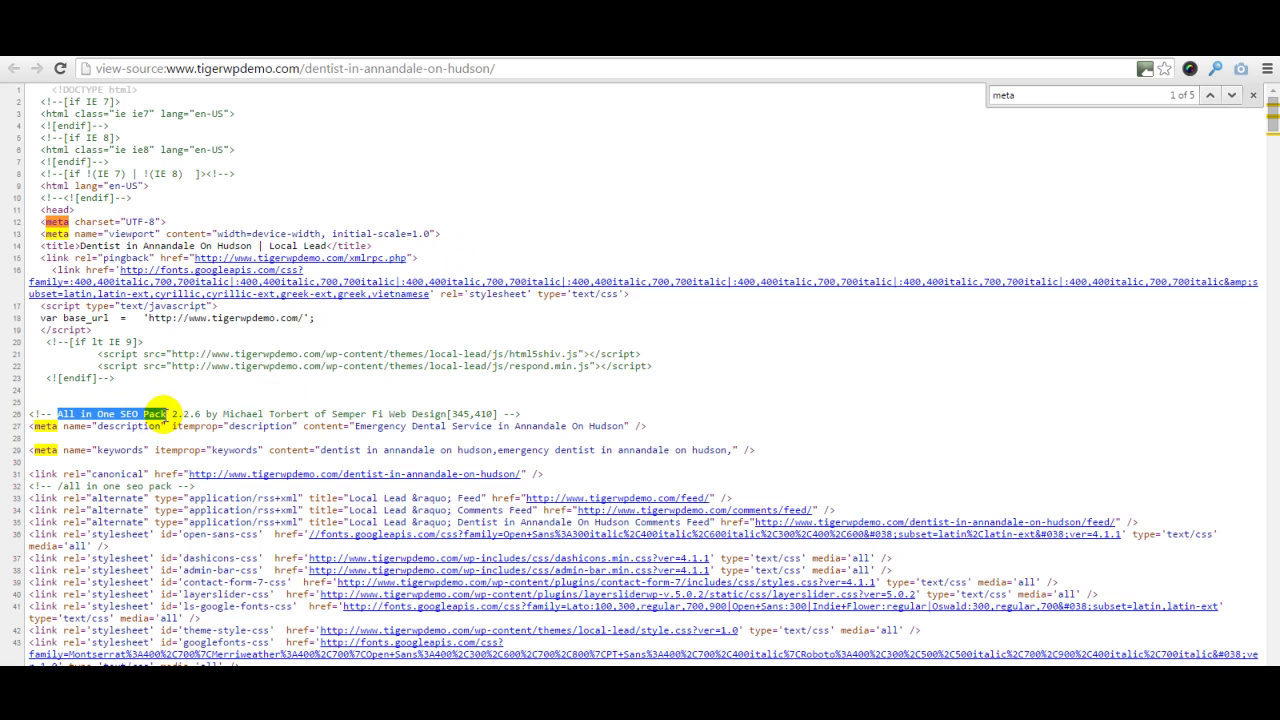
pyautogui.click(249, 409)
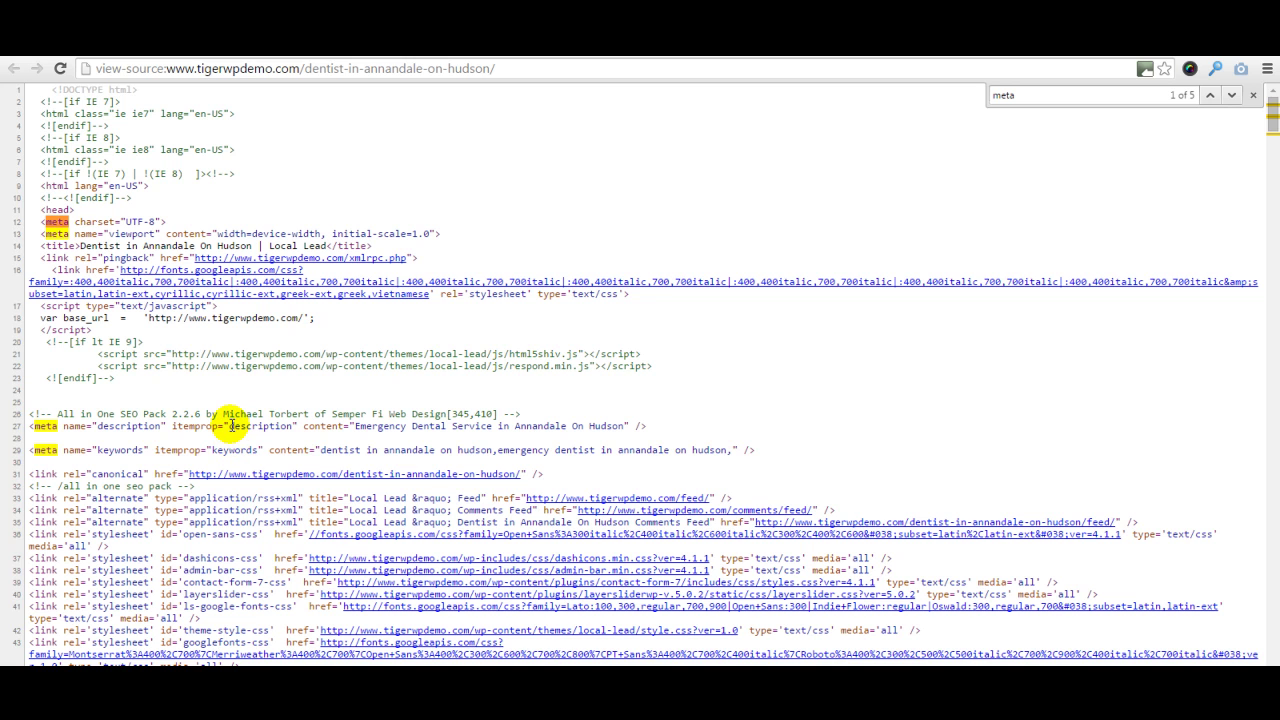
pyautogui.moveTo(232, 426); pyautogui.dragTo(295, 426)
pyautogui.click(362, 445)
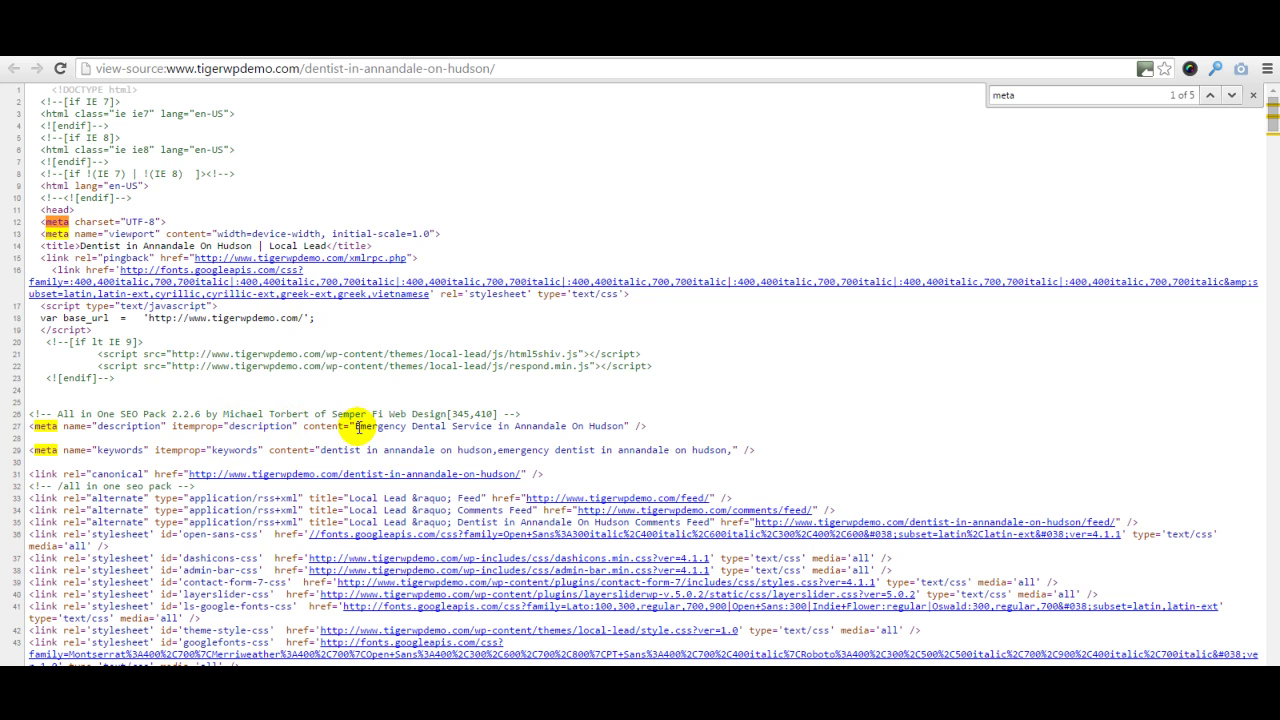
pyautogui.moveTo(357, 426); pyautogui.dragTo(624, 426)
pyautogui.click(695, 428)
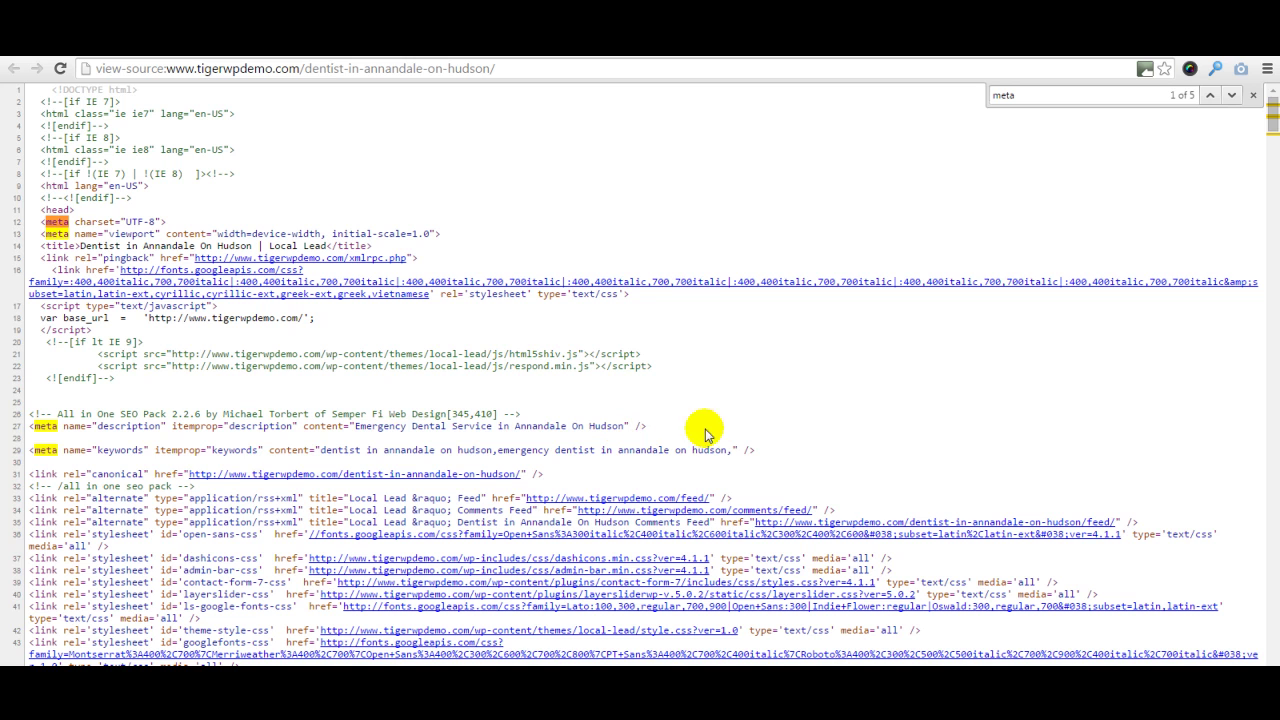
# Step: Check the meta keywords content in the Annandale On Hudson source, and return to the WordPress page list
pyautogui.moveTo(148, 450); pyautogui.dragTo(97, 450)
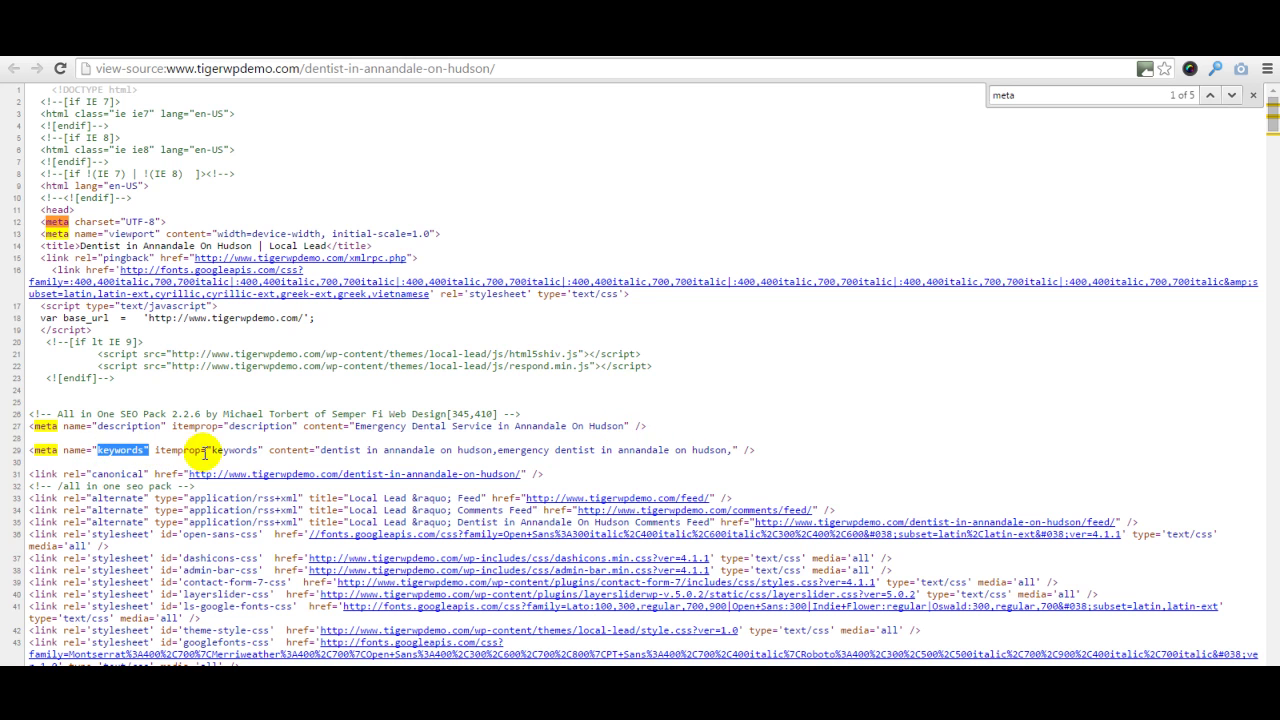
pyautogui.click(305, 445)
pyautogui.moveTo(321, 450); pyautogui.dragTo(655, 452)
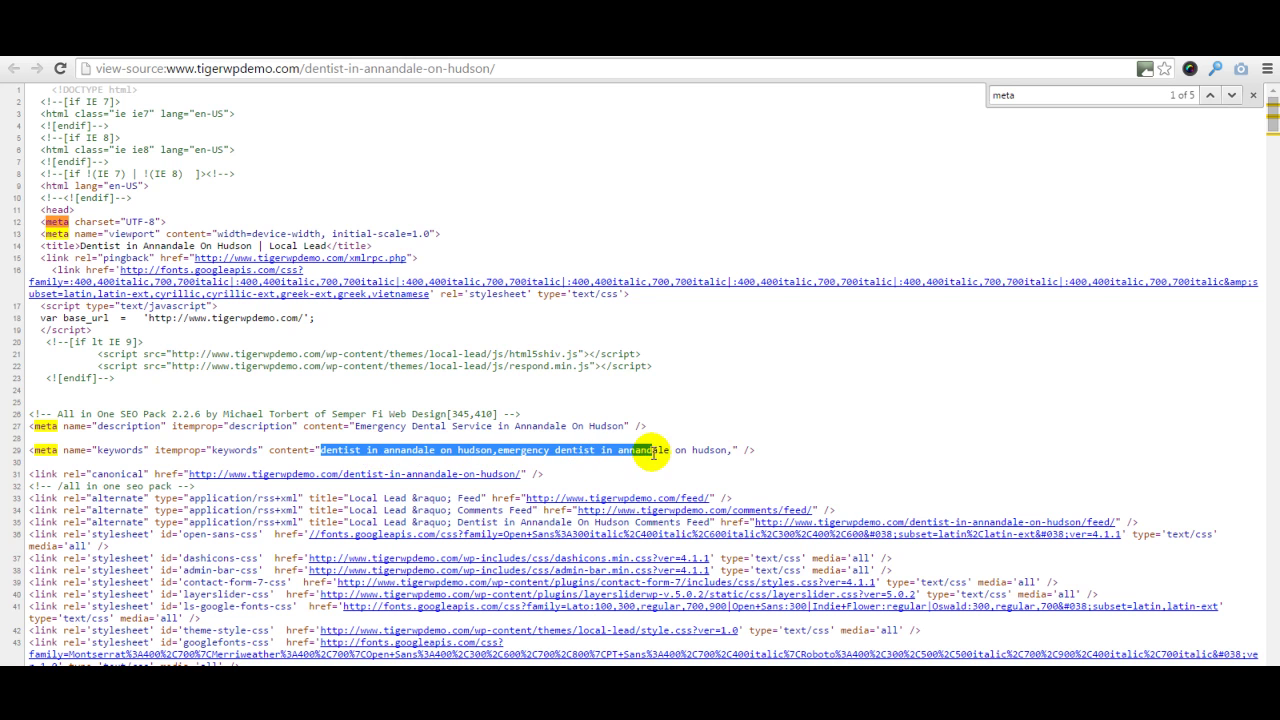
pyautogui.click(818, 428)
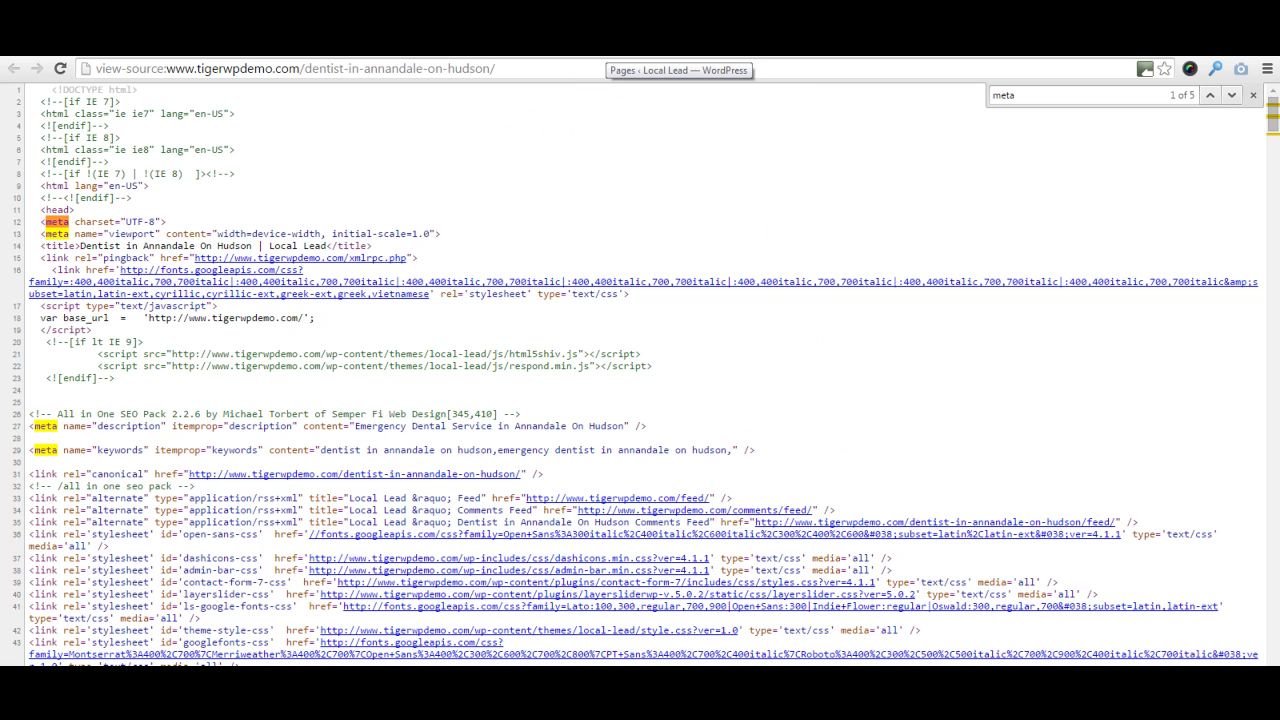
pyautogui.click(618, 63)
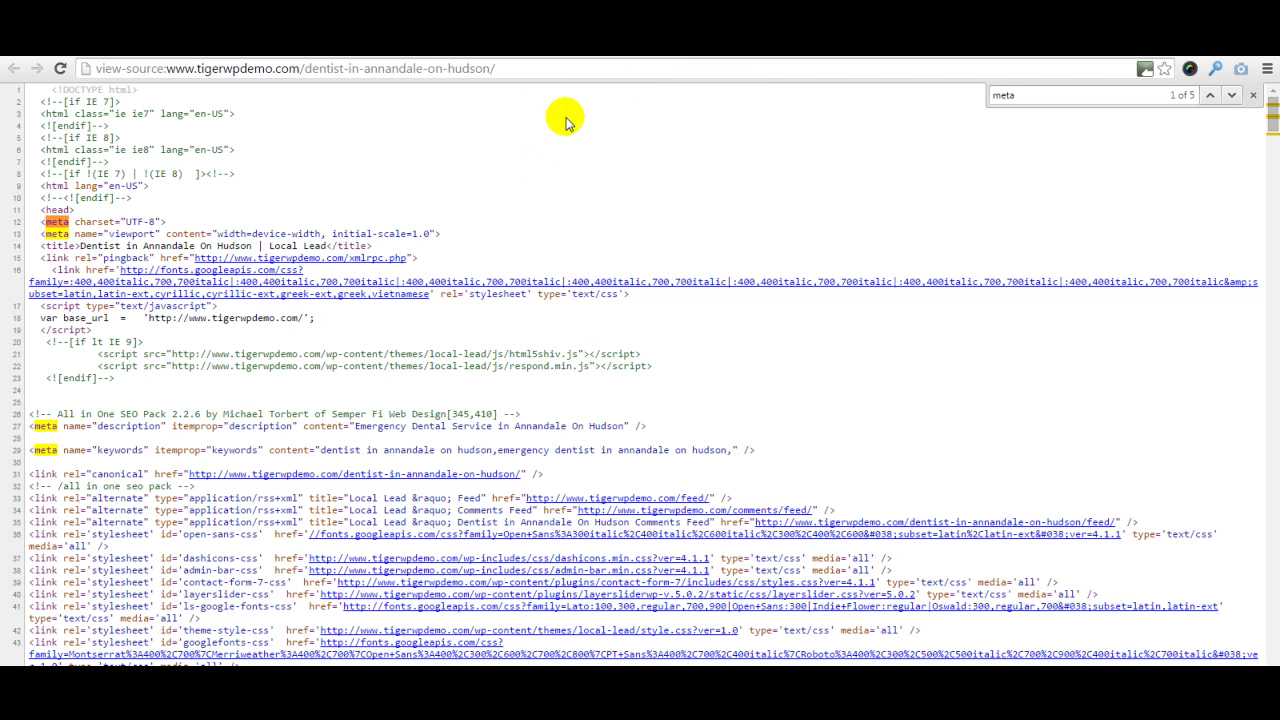
pyautogui.hotkey('ctrl', 'Tab')
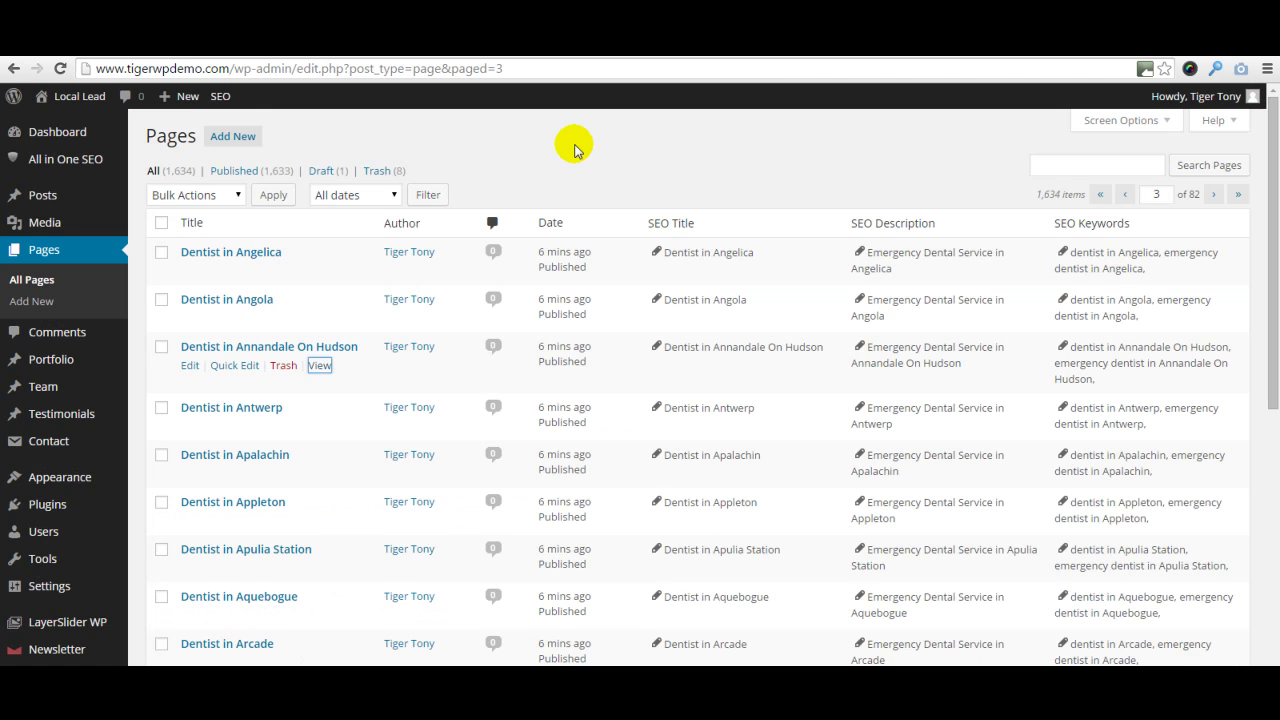